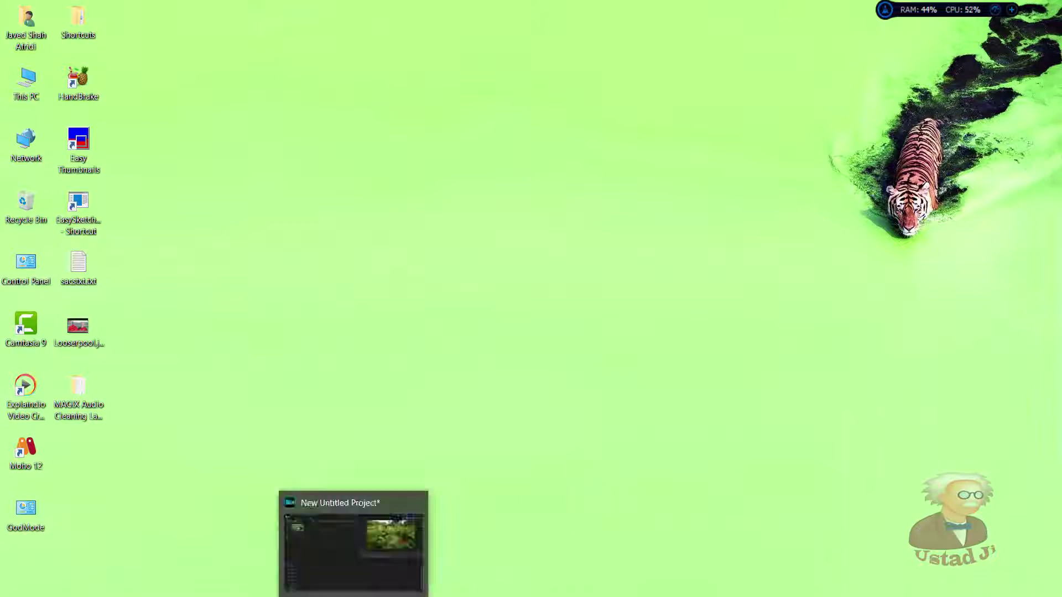
Switch to PowerDirector, place the turtle clip at the start of video track 1 and preview it.
left_click(356, 588)
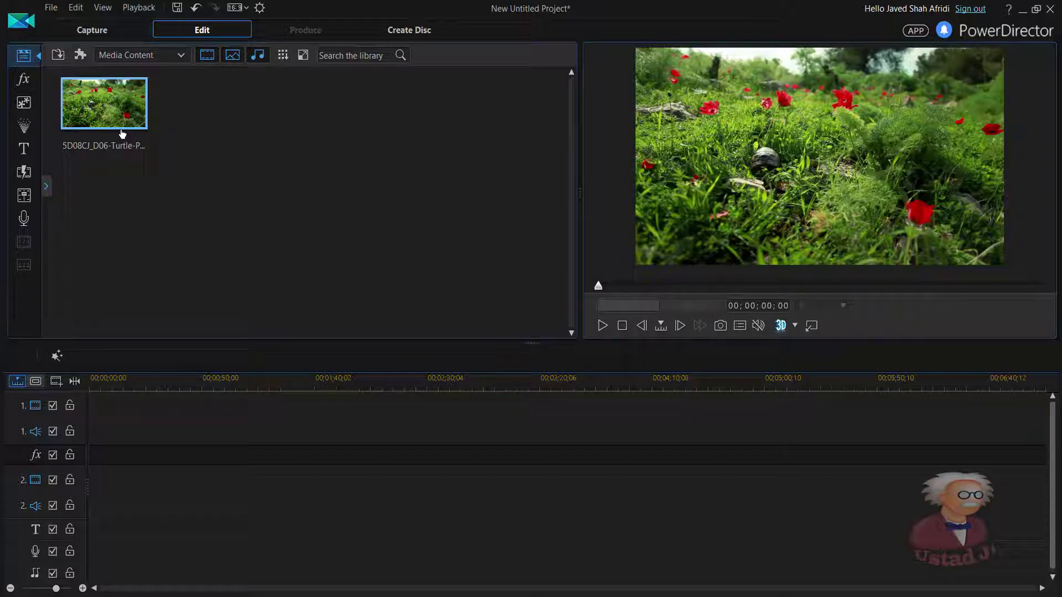
left_click_drag(114, 108, 89, 425)
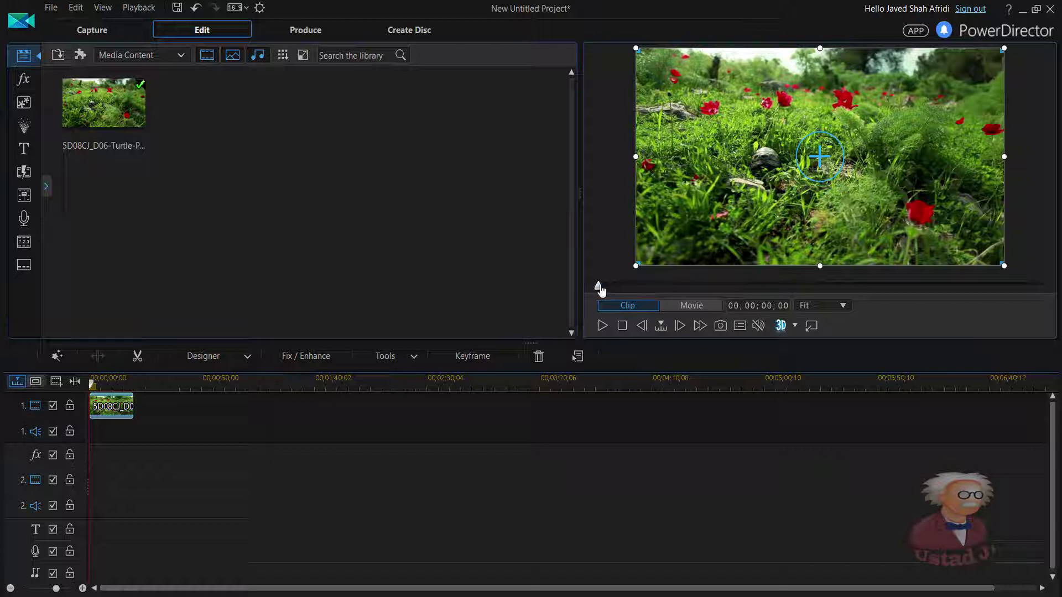
left_click(602, 330)
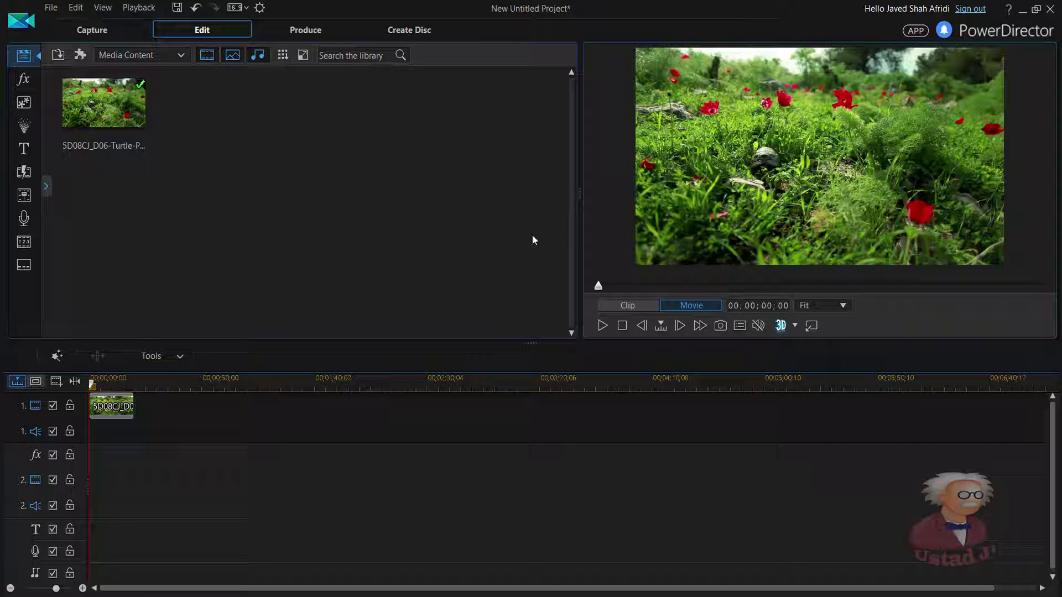
Add the Black and White effect to the effect track, extended to the turtle clip's full length, and preview it.
left_click(25, 80)
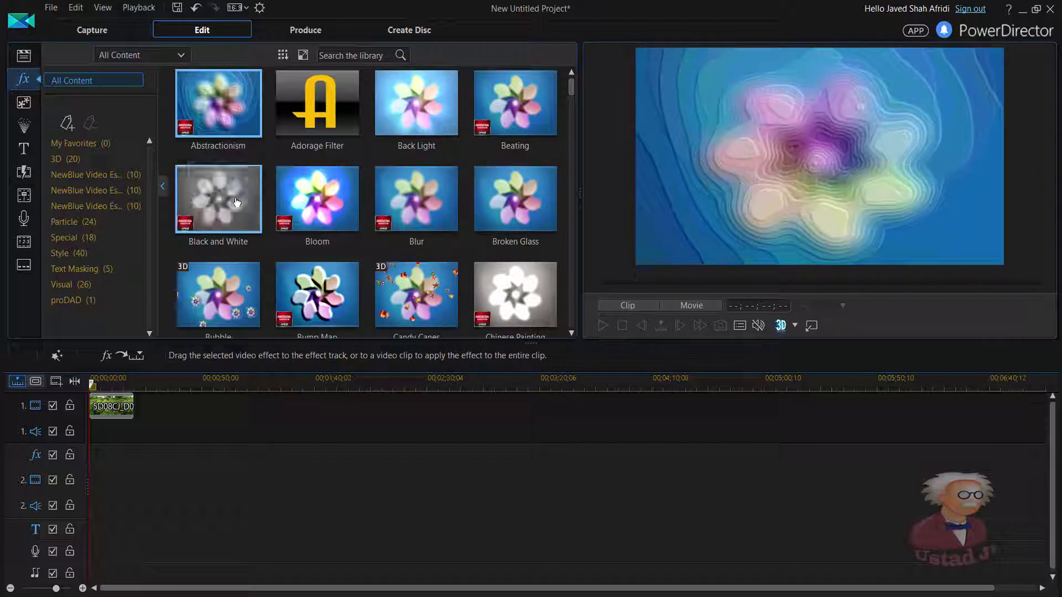
left_click_drag(236, 203, 93, 451)
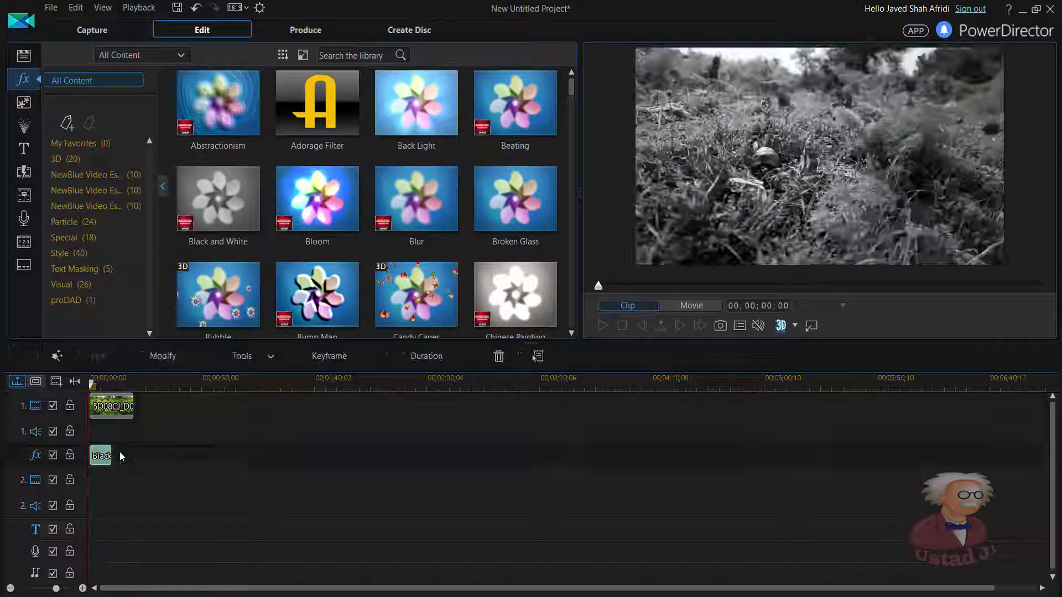
left_click_drag(112, 455, 133, 454)
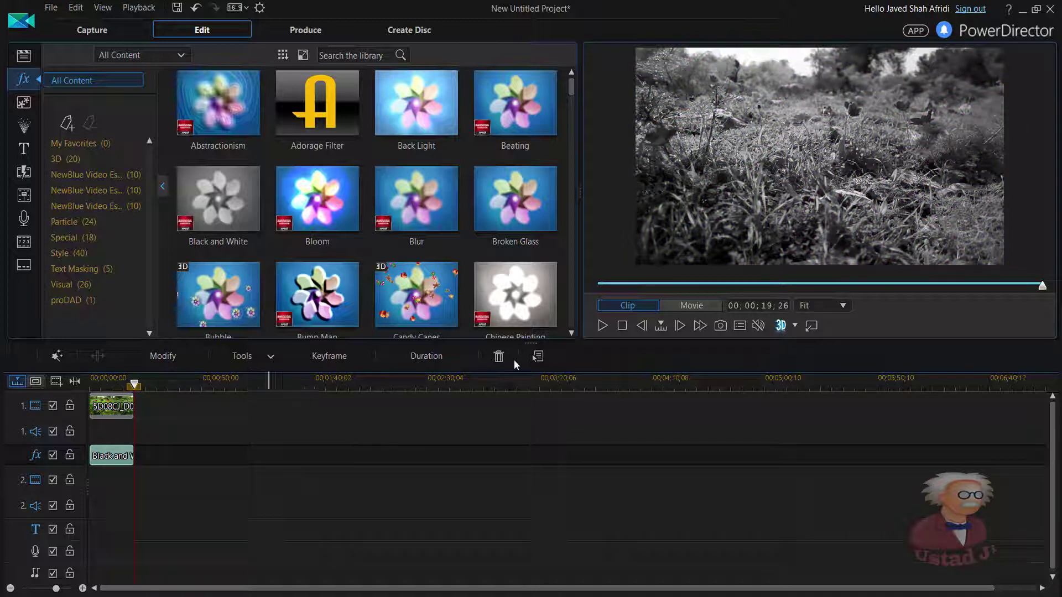
left_click(601, 329)
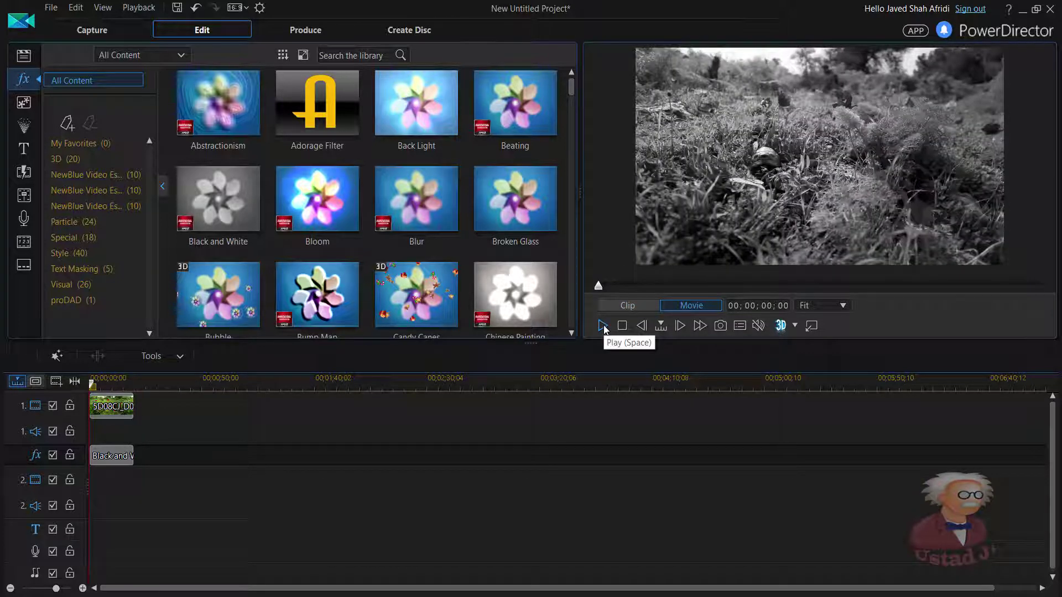
left_click(603, 327)
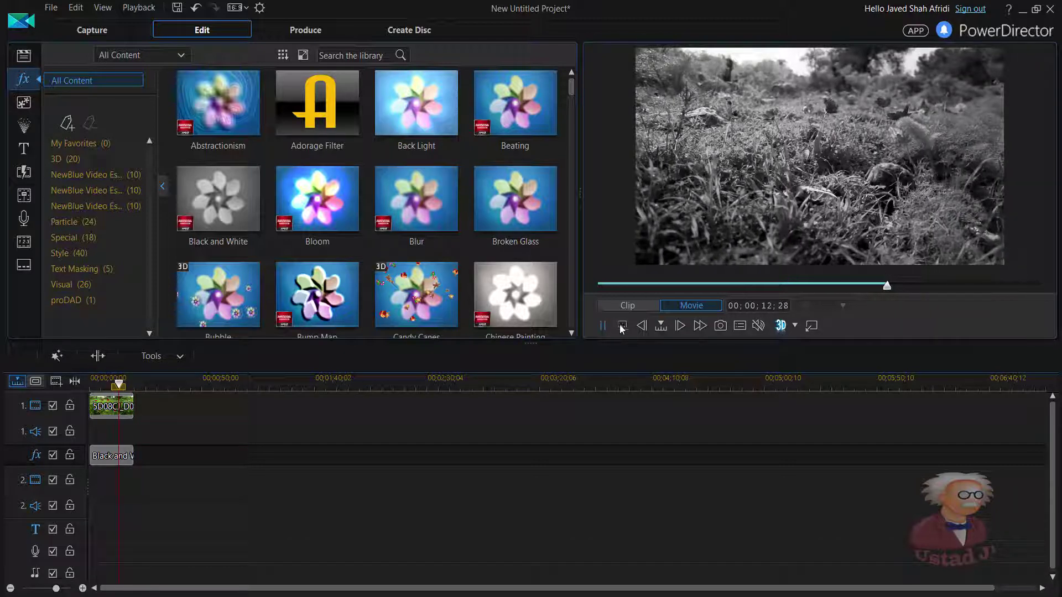
left_click(623, 327)
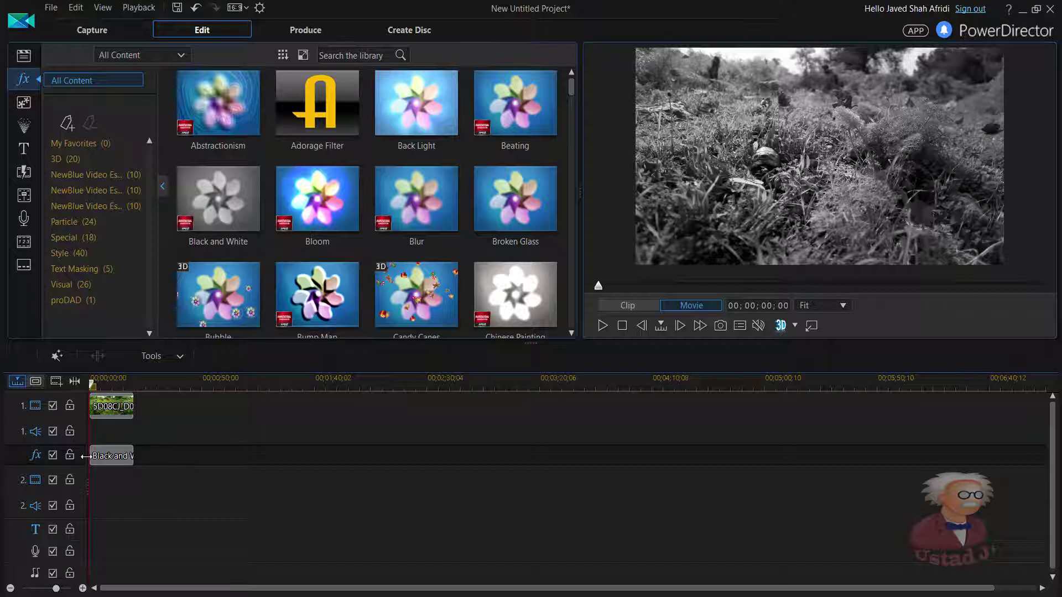
Limit the Black and White effect to a smaller box mask placed around the turtle.
left_click(114, 457)
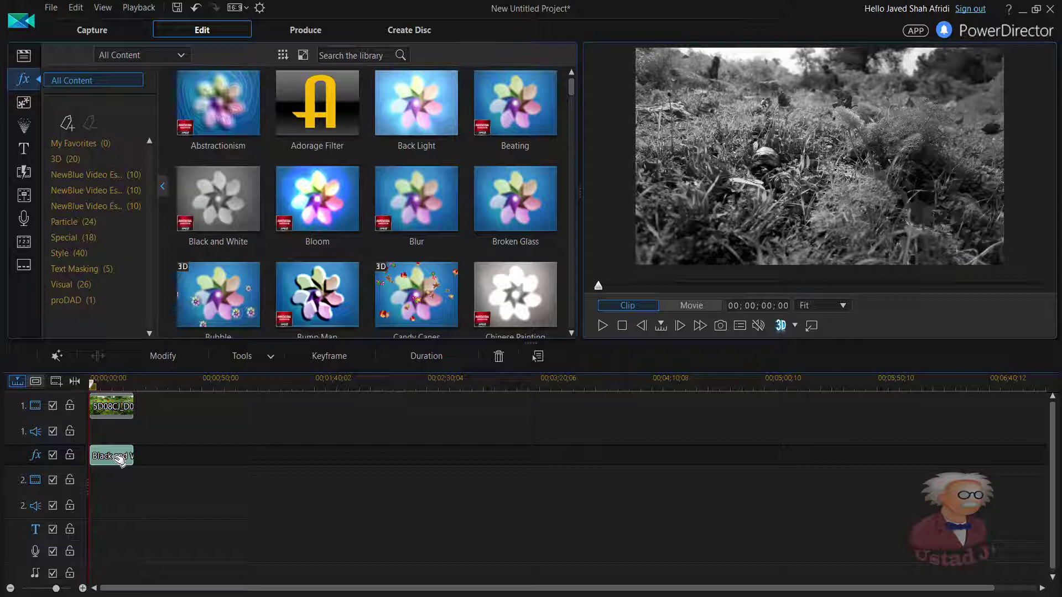
double_click(114, 457)
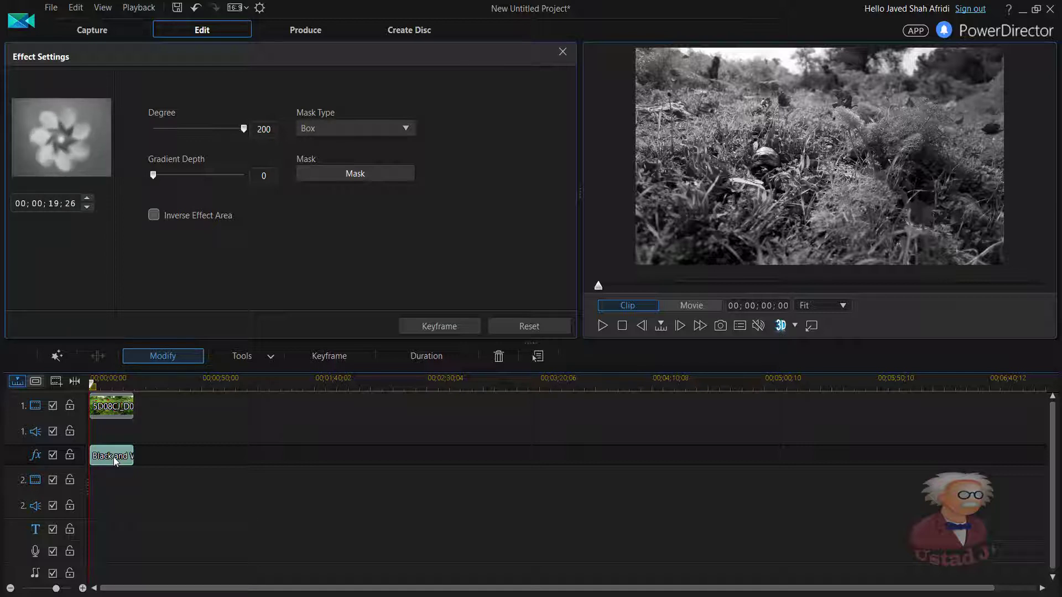
left_click(383, 177)
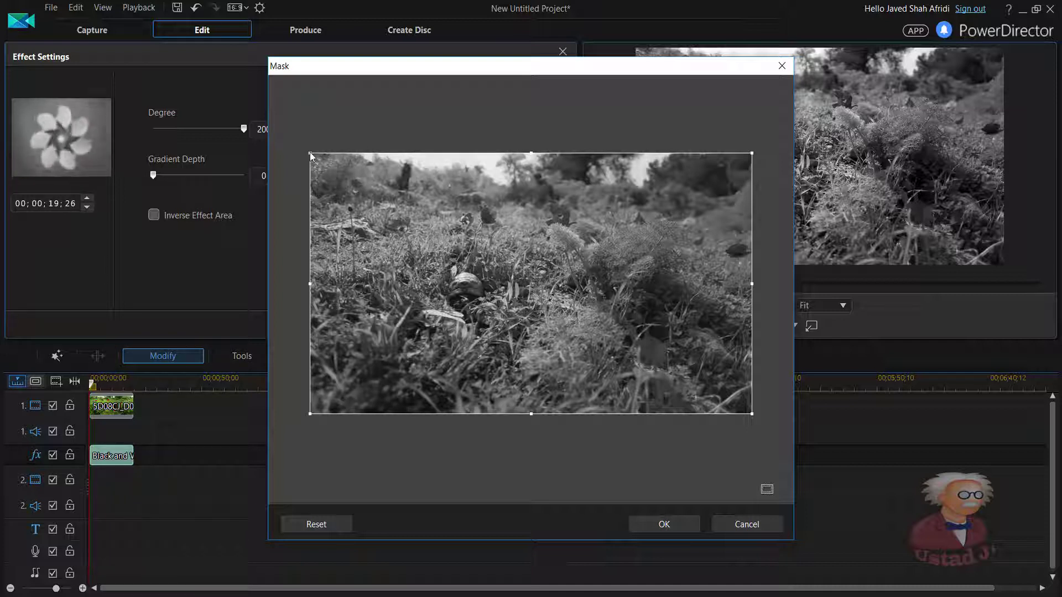
left_click_drag(311, 156, 470, 221)
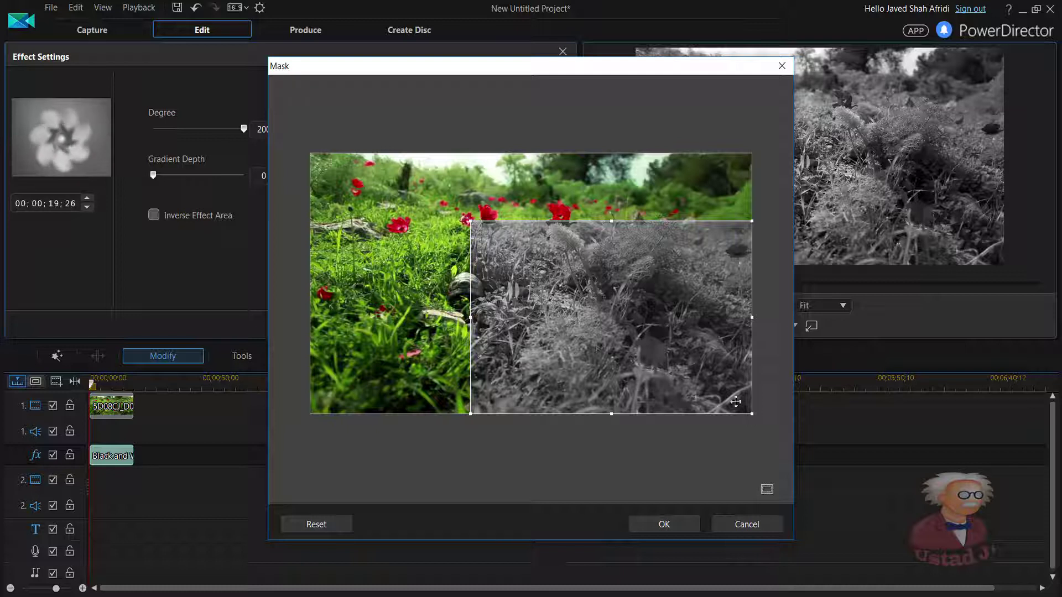
left_click_drag(751, 413, 638, 368)
left_click_drag(586, 325, 513, 312)
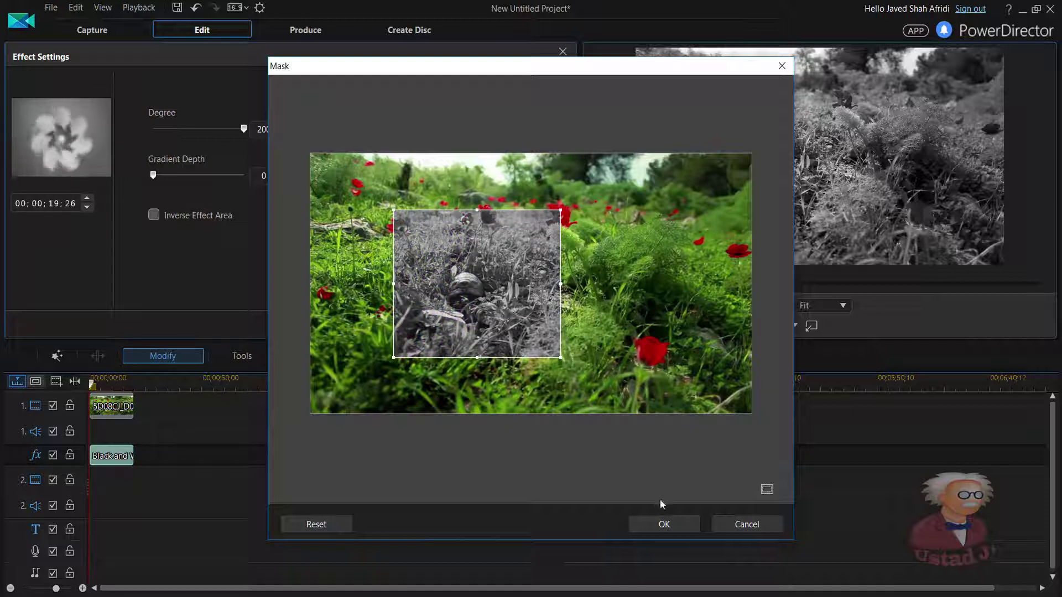
left_click(664, 524)
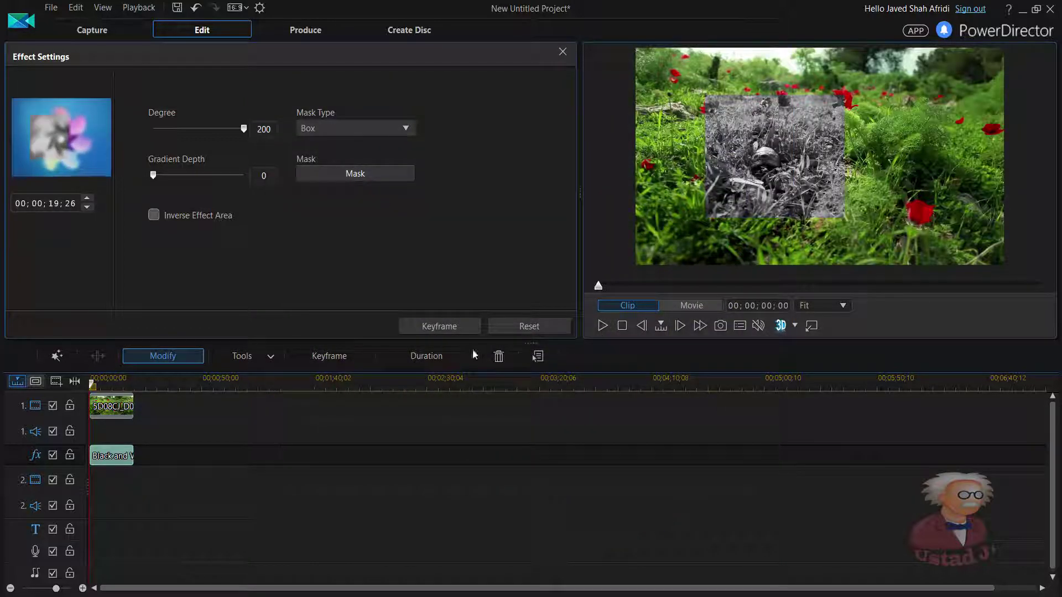
Change the effect's mask type to Circle and shrink the mask to fit closely around the turtle.
left_click(406, 129)
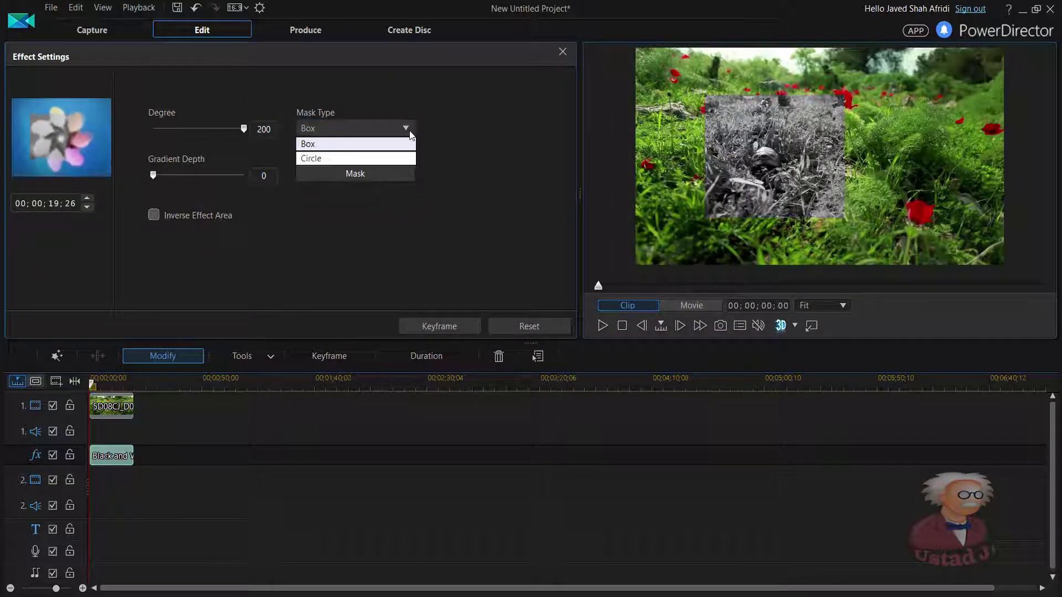
left_click(388, 159)
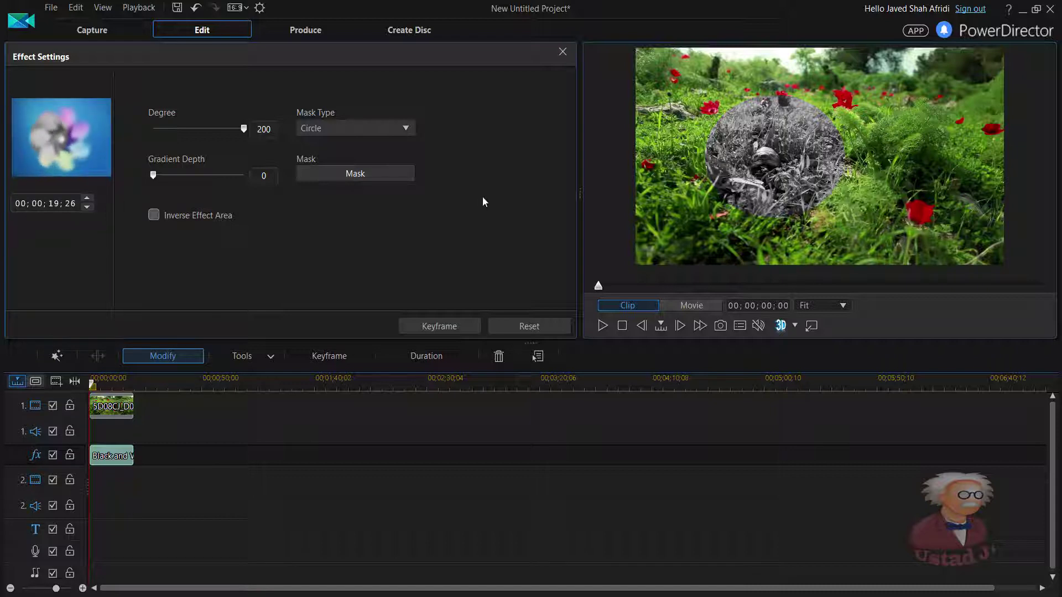
left_click(380, 173)
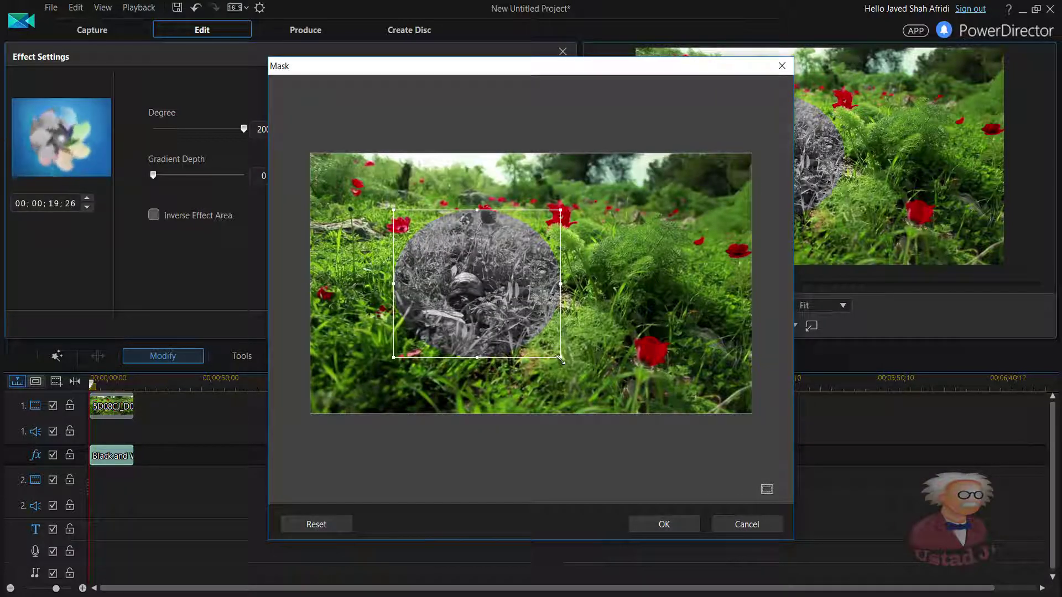
left_click_drag(561, 359, 506, 321)
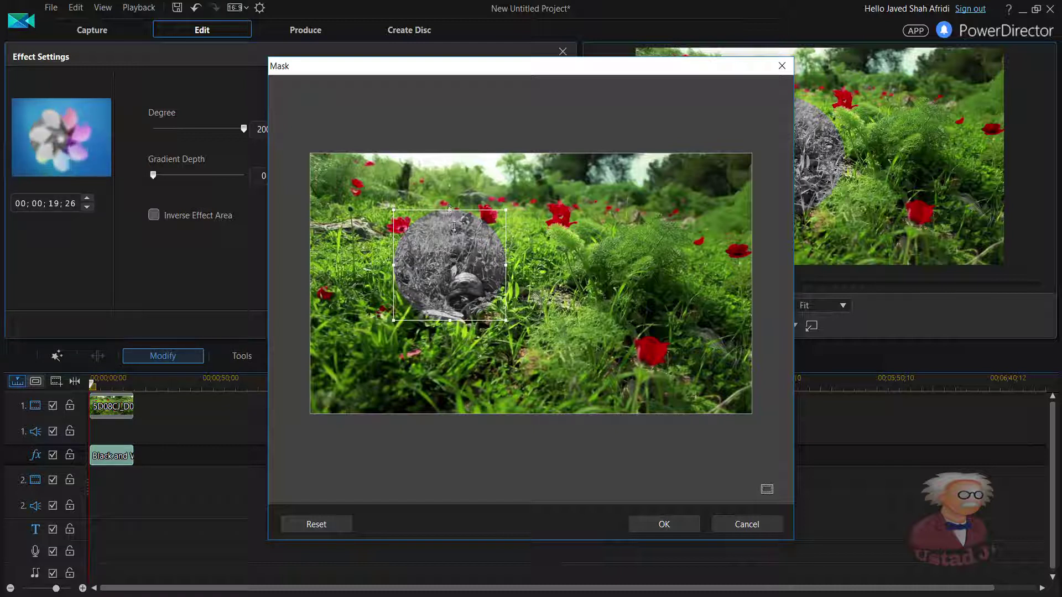
left_click_drag(450, 211, 458, 253)
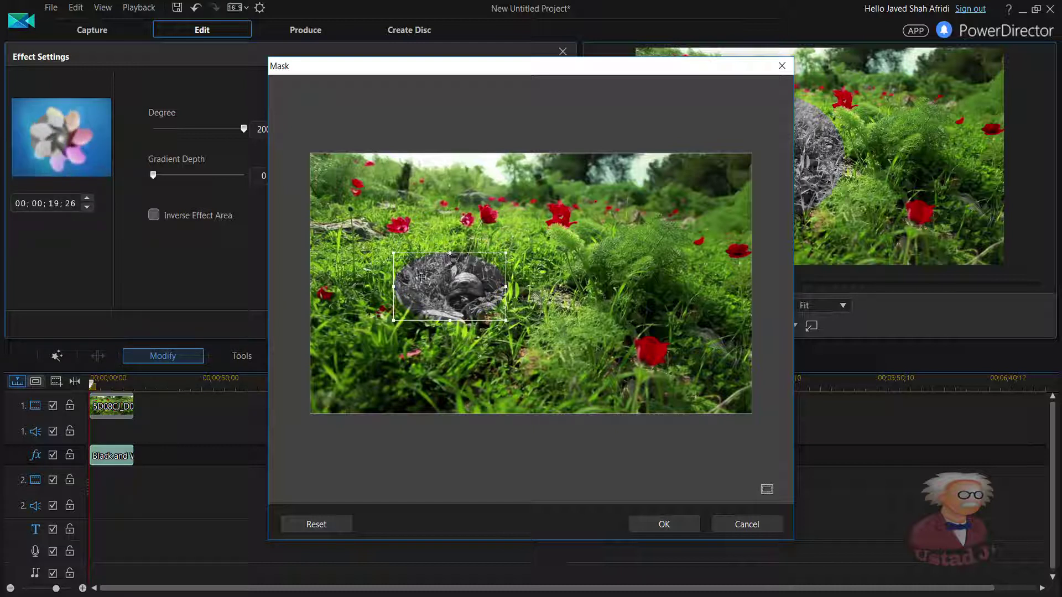
left_click_drag(395, 288, 417, 290)
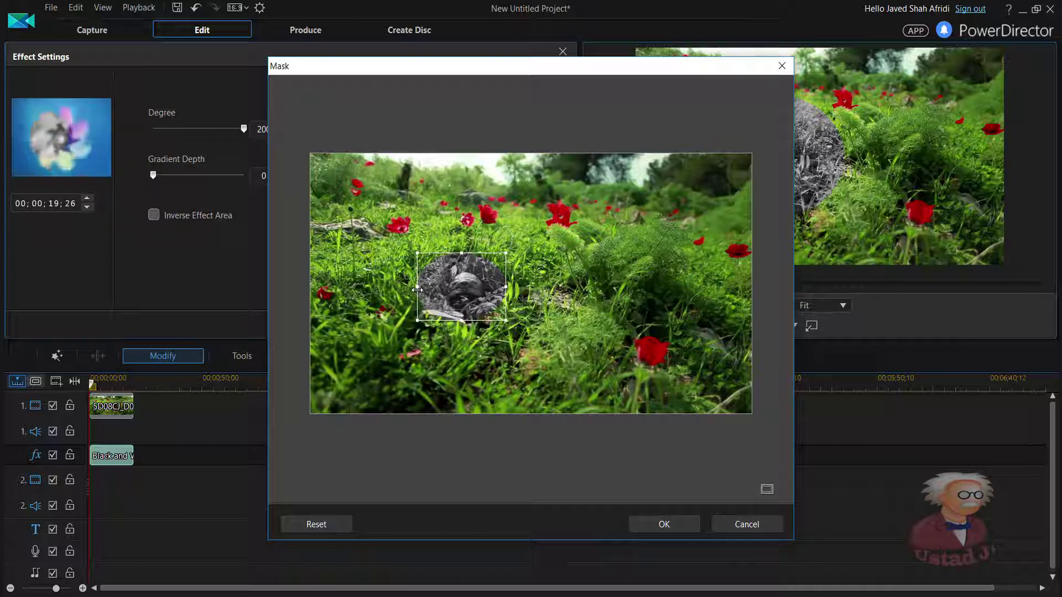
left_click_drag(417, 289, 424, 286)
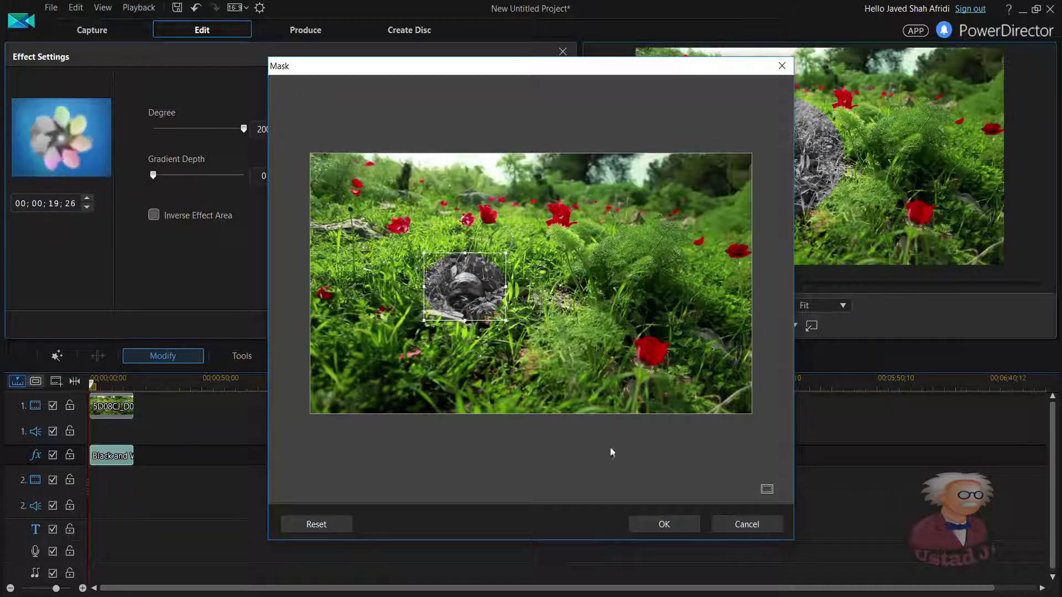
left_click(649, 529)
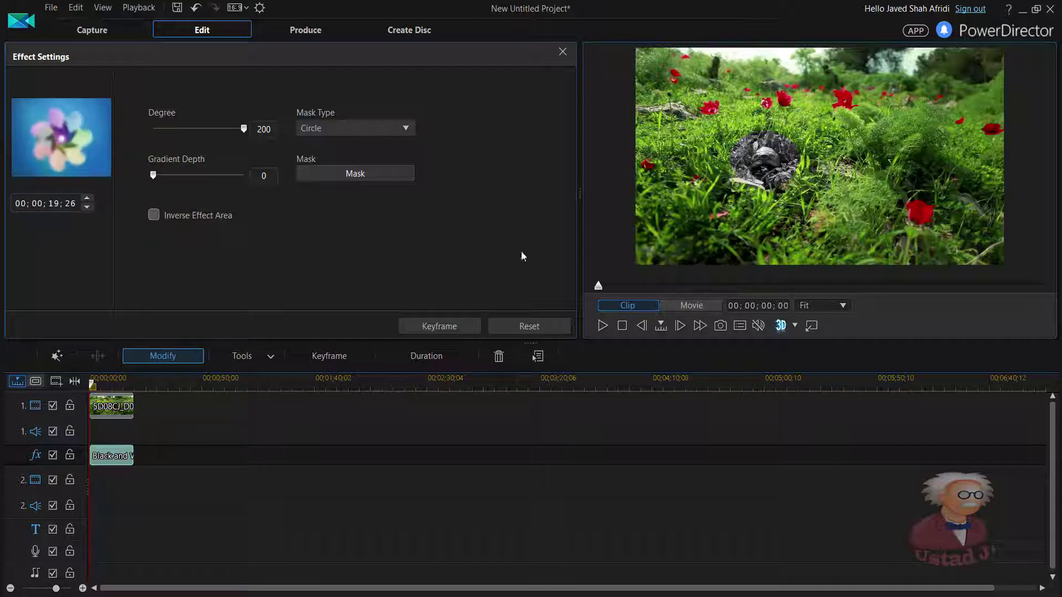
Keyframe the effect's mask at 00;00;05;11, moving the circle back over the turtle.
left_click(458, 325)
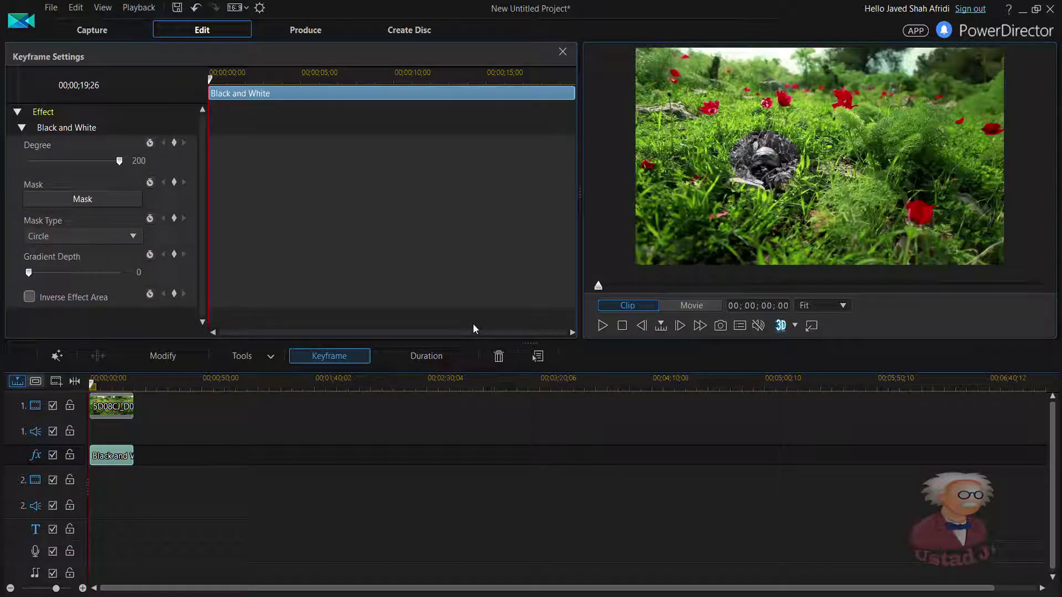
left_click(603, 328)
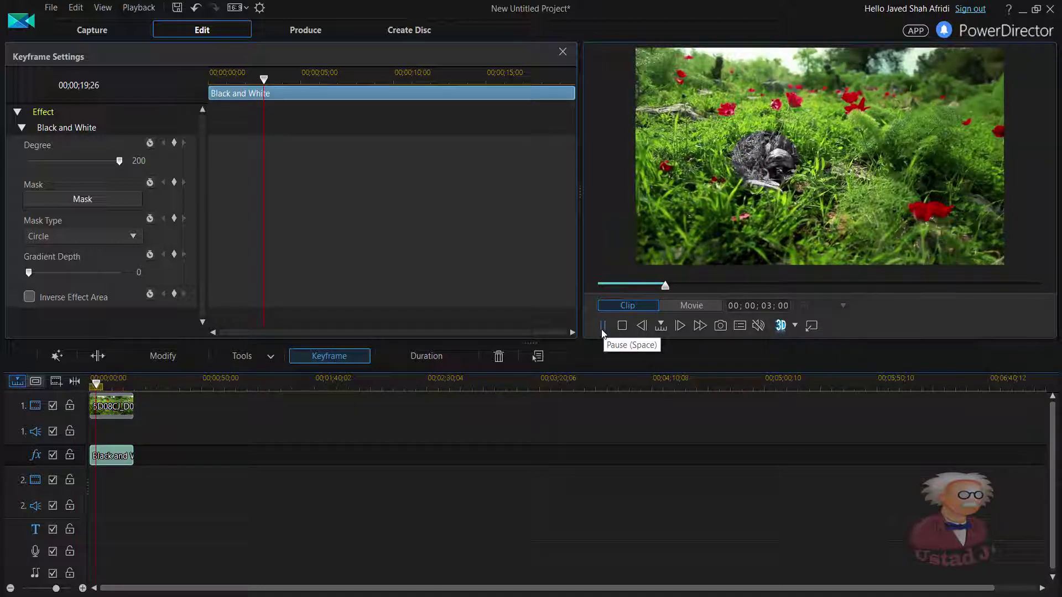
left_click(602, 326)
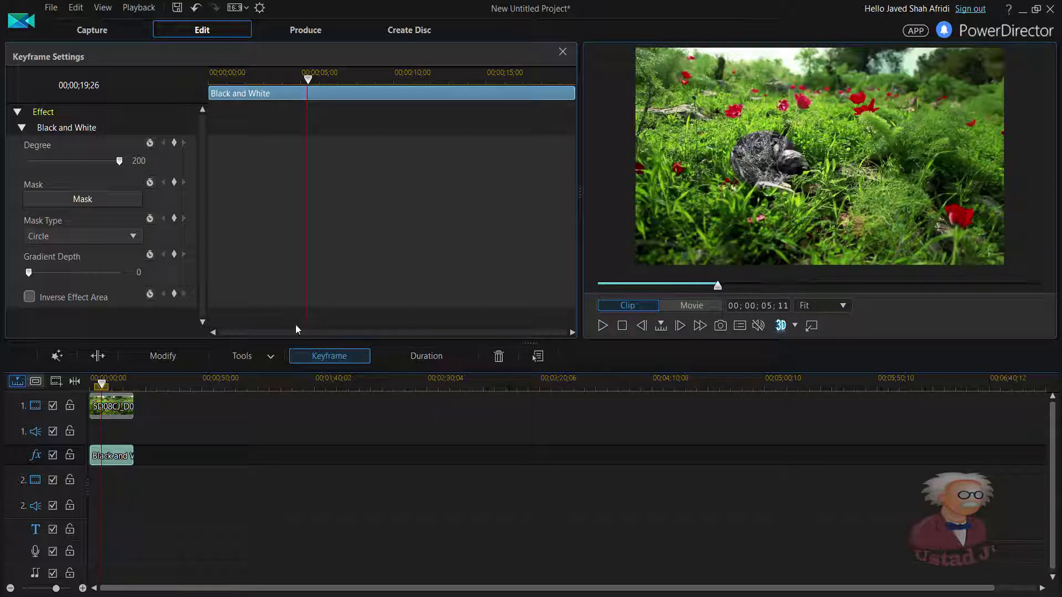
left_click(117, 203)
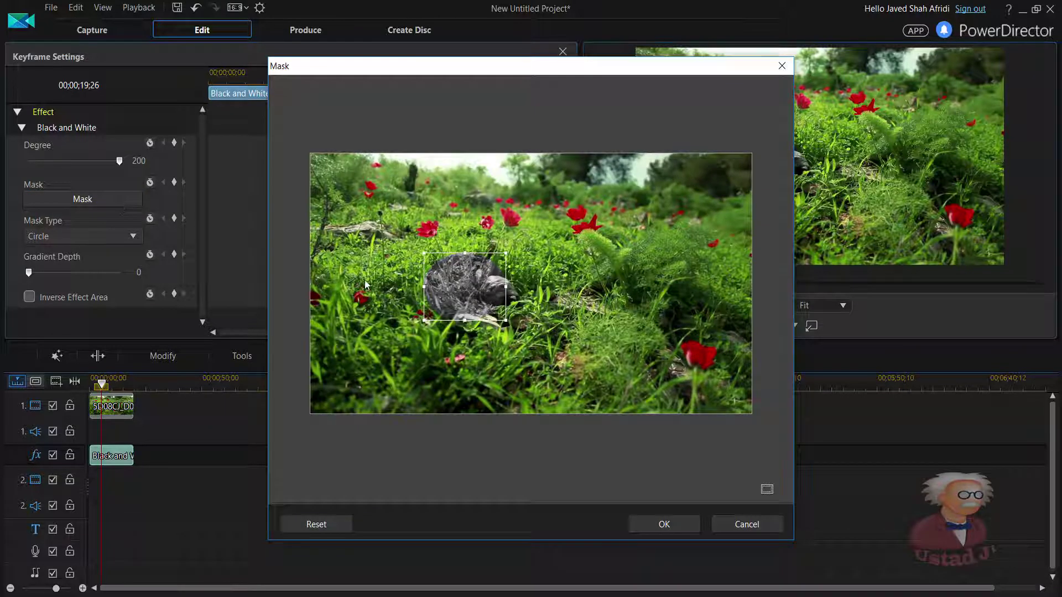
left_click_drag(453, 283, 480, 285)
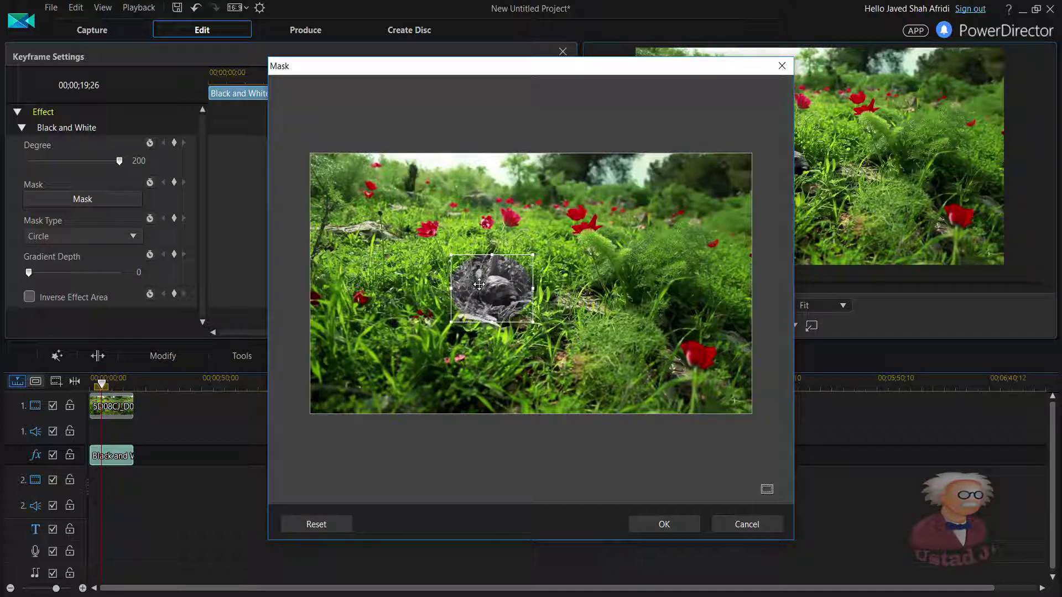
left_click(679, 529)
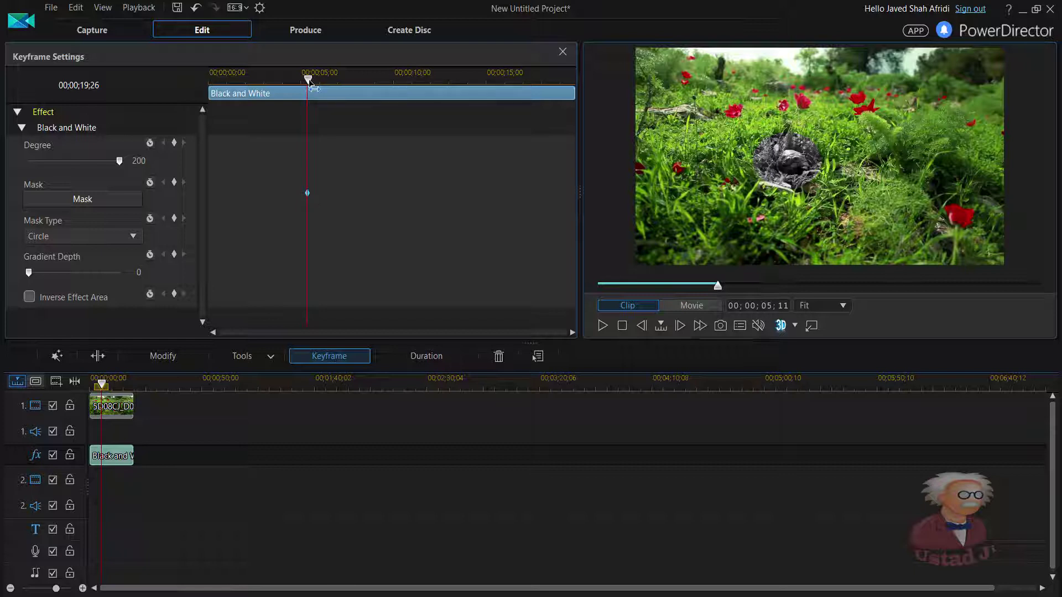
Add a second mask keyframe at 00;00;08;26 with the circle moved onto the turtle's new position.
mouse_move(308, 79)
left_mouse_down()
mouse_move(295, 87)
mouse_move(310, 92)
left_mouse_up()
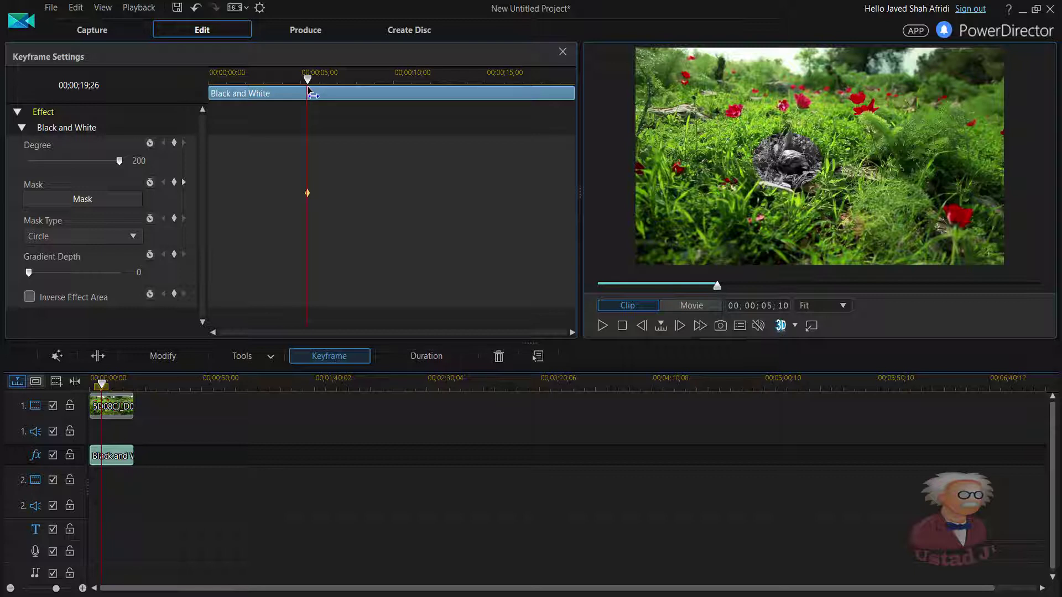
left_click(603, 326)
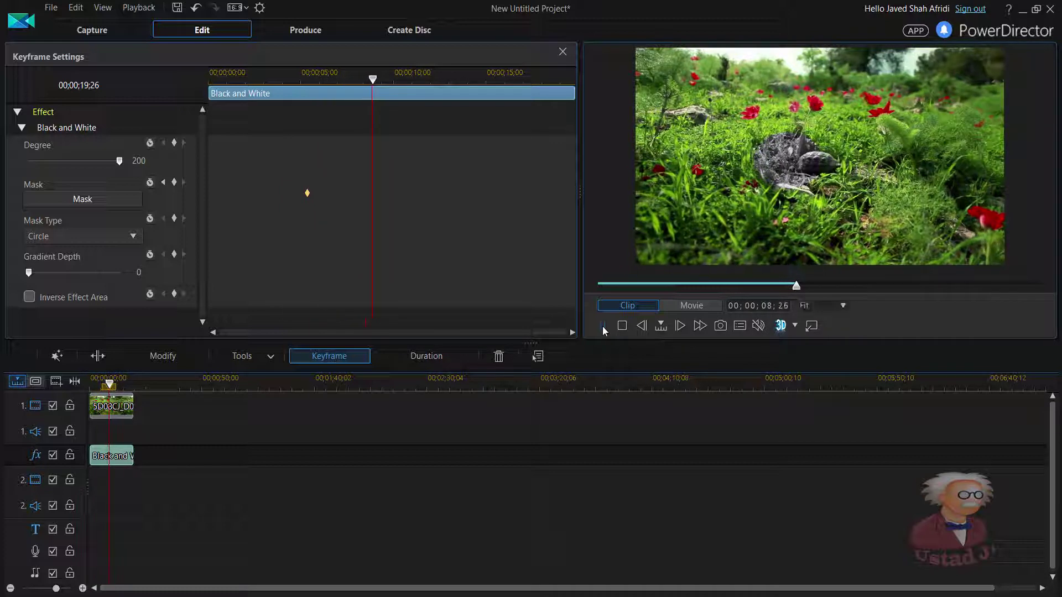
left_click(603, 326)
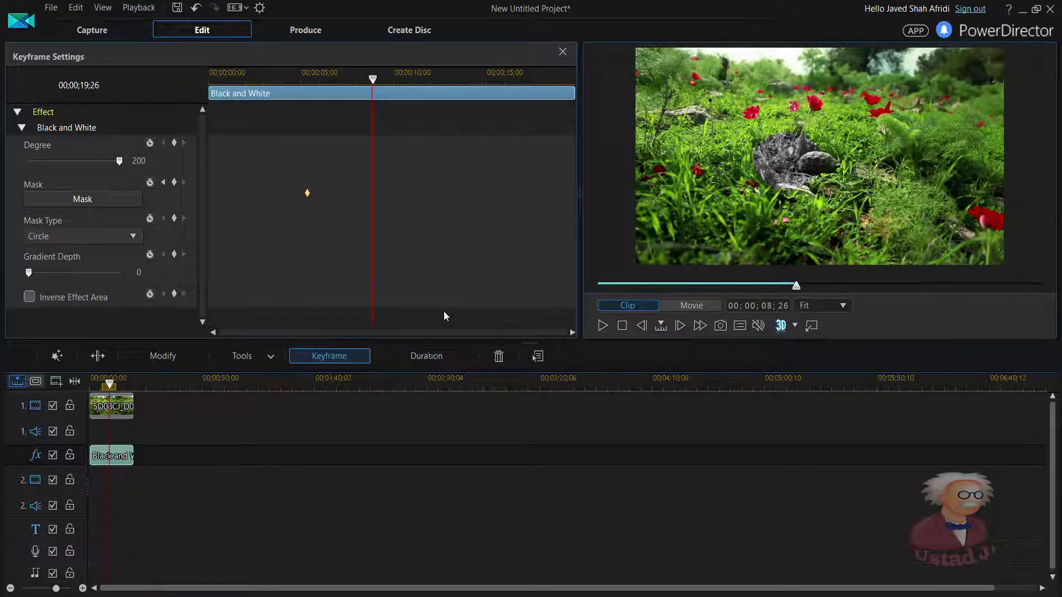
left_click(108, 201)
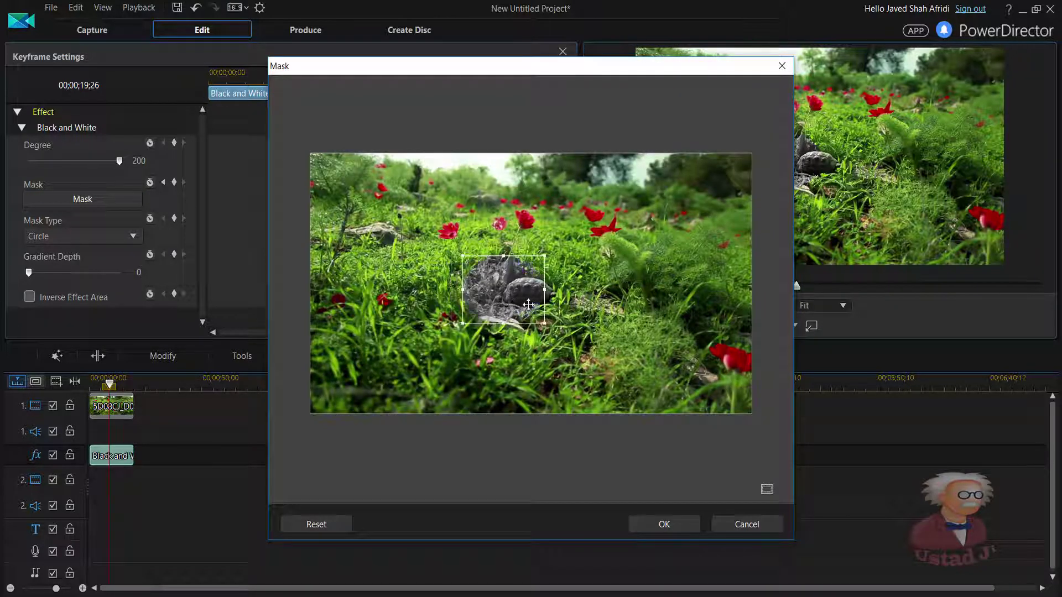
left_click_drag(529, 305, 561, 305)
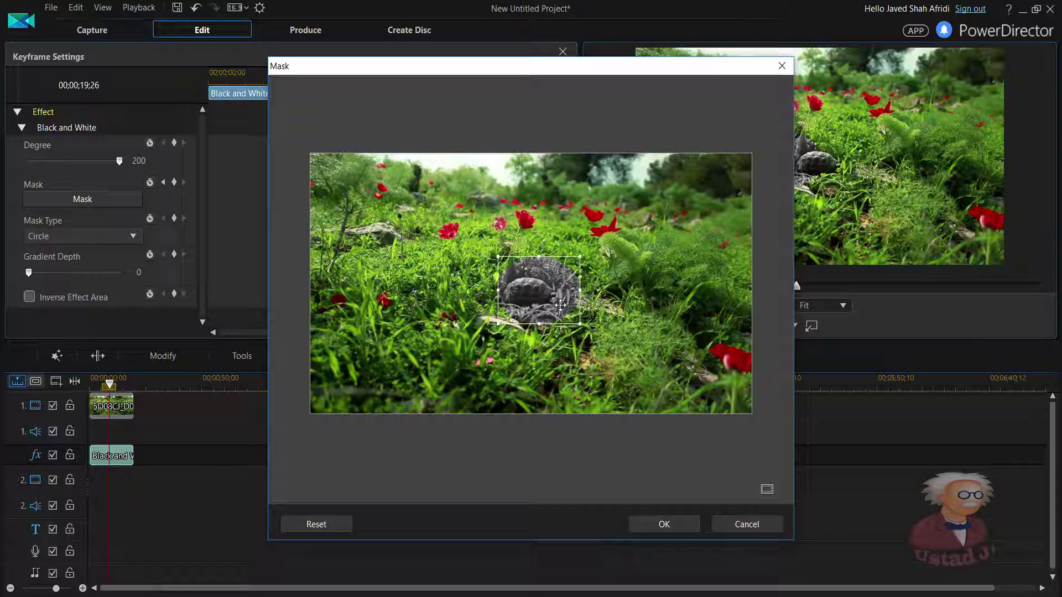
left_click(672, 525)
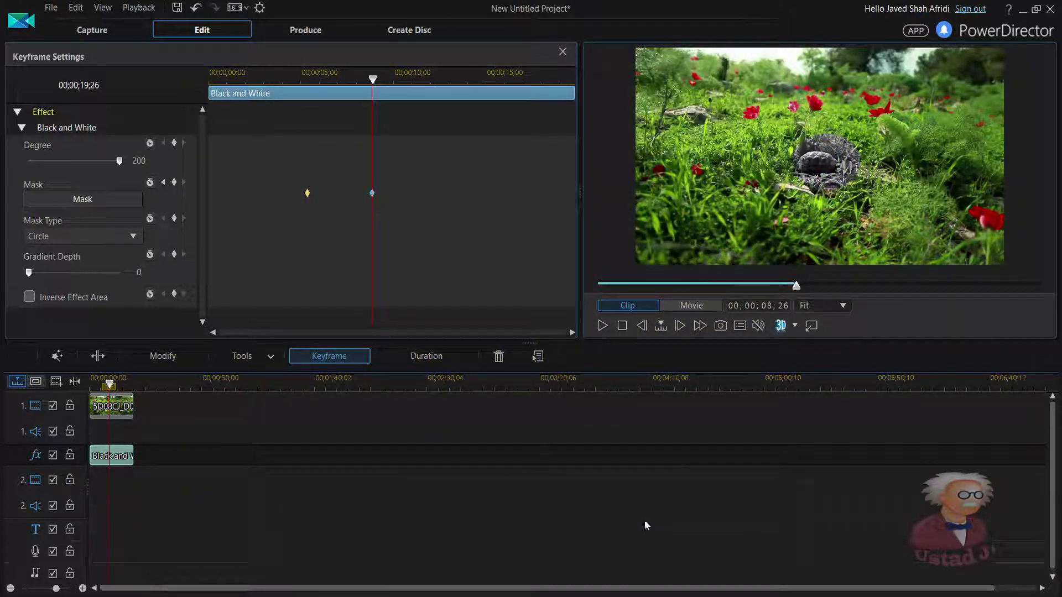
Add a mask keyframe at 00;00;10;22 with the circle moved onto the turtle's current position.
left_click(604, 326)
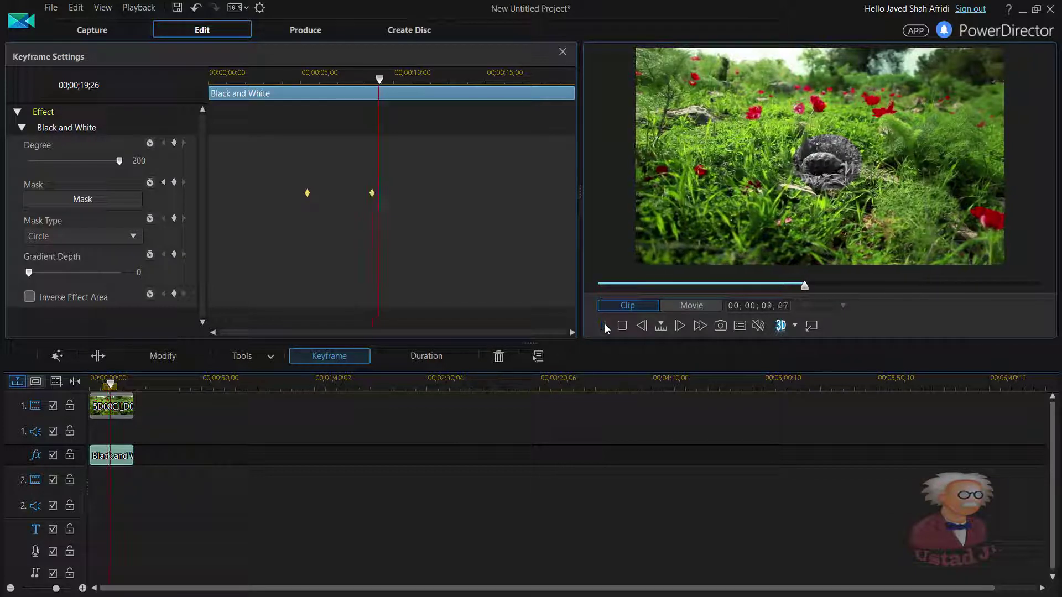
left_click(604, 325)
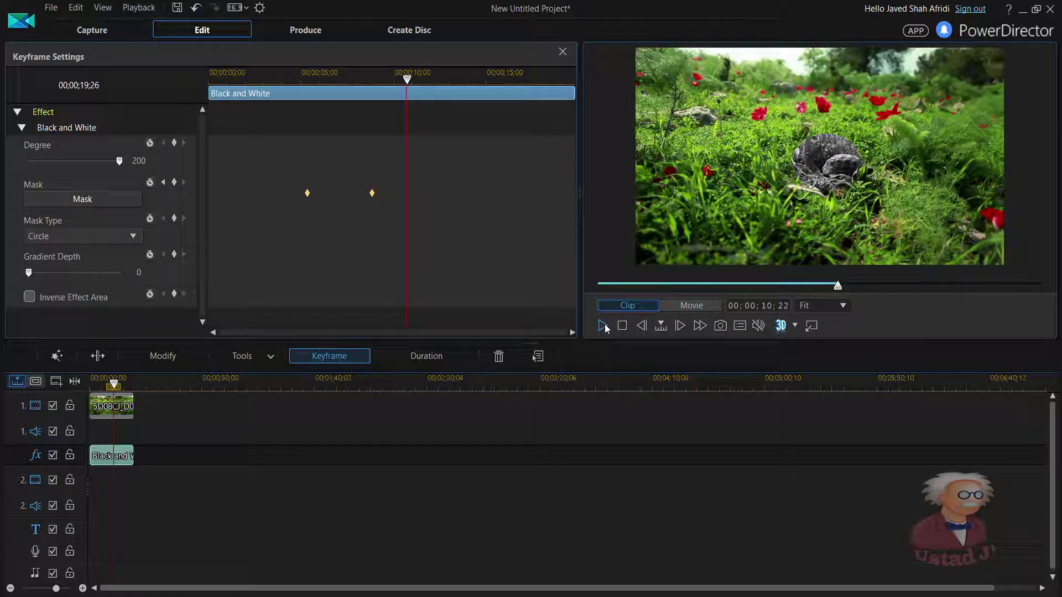
left_click(92, 200)
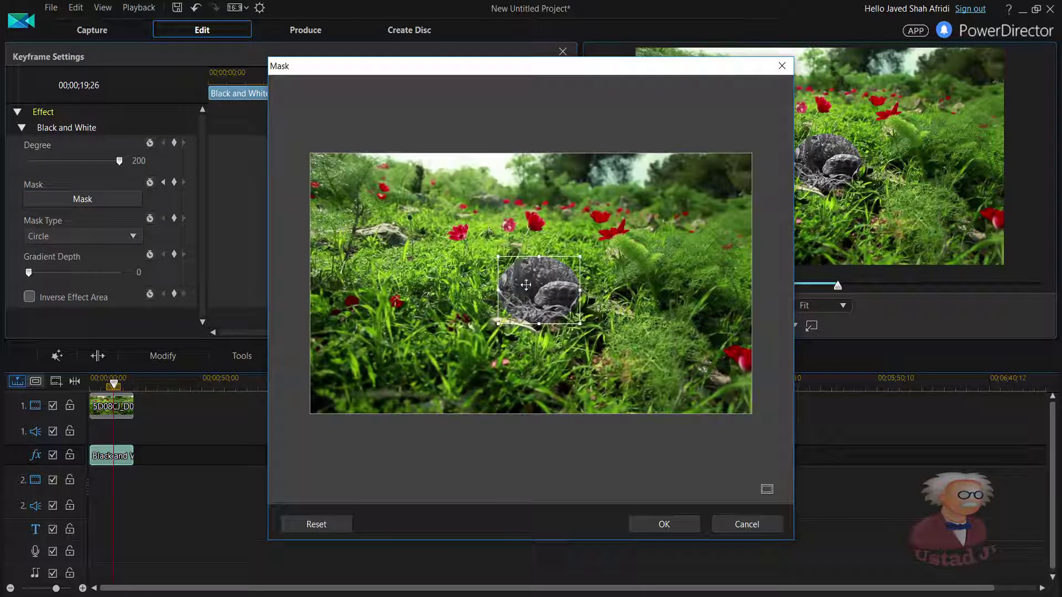
left_click_drag(526, 284, 561, 288)
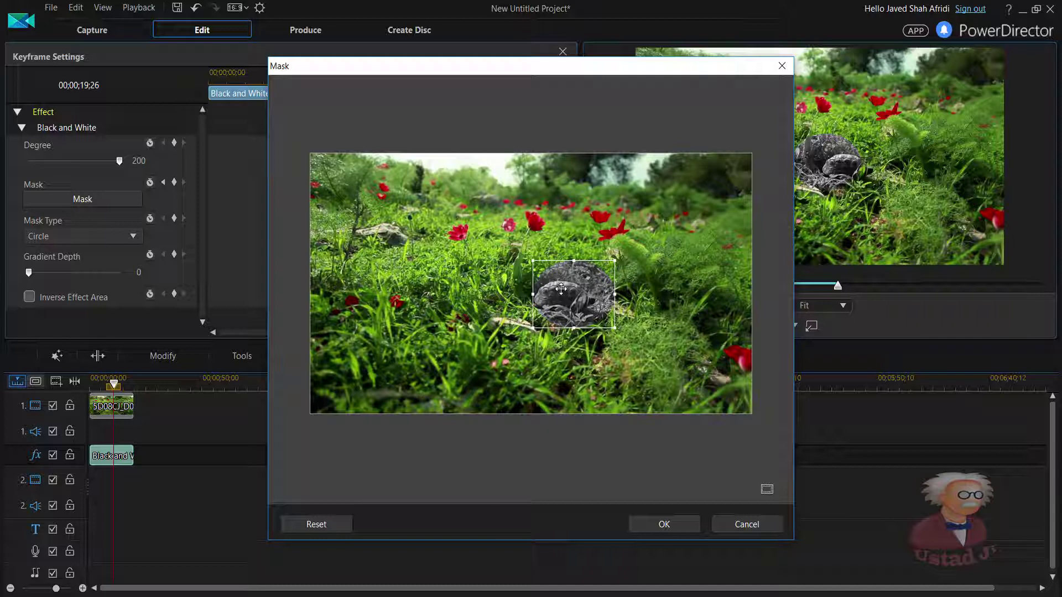
left_click(656, 517)
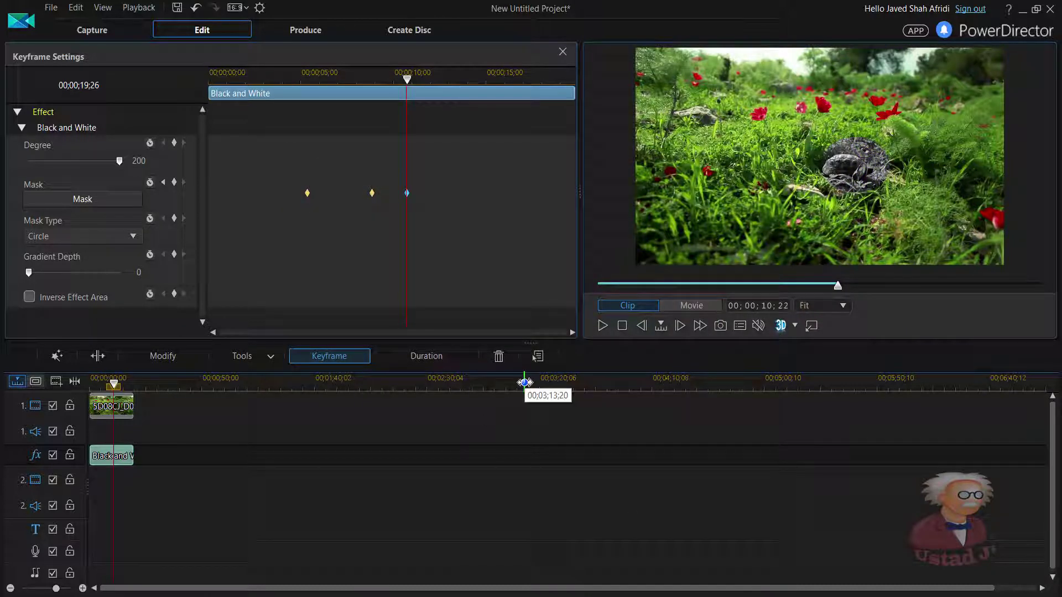
Keyframe the mask at 00;00;12;05, shifting the circle slightly so it covers the turtle again.
left_click(603, 327)
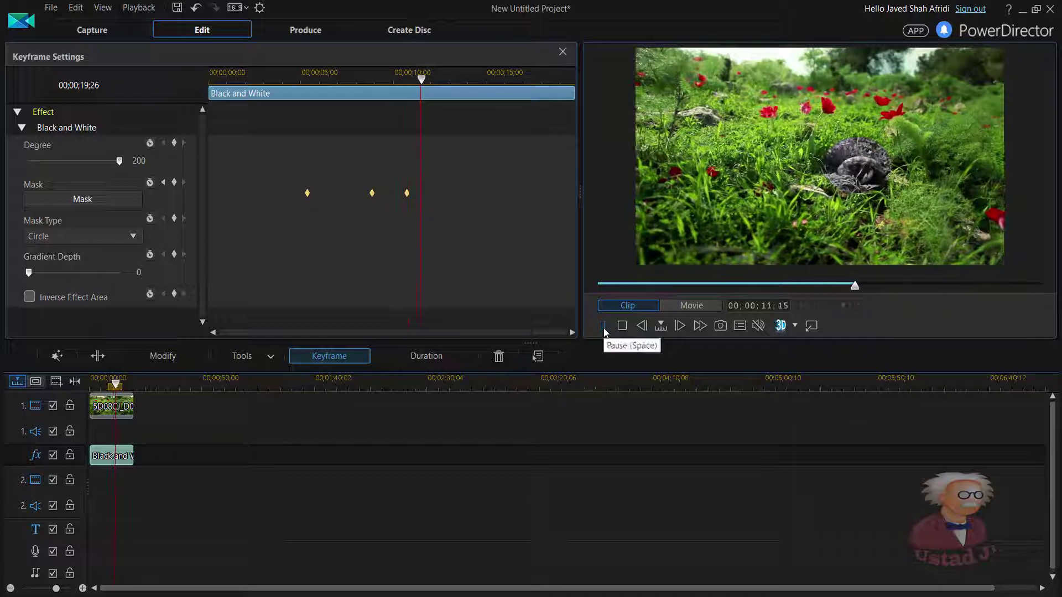
left_click(603, 326)
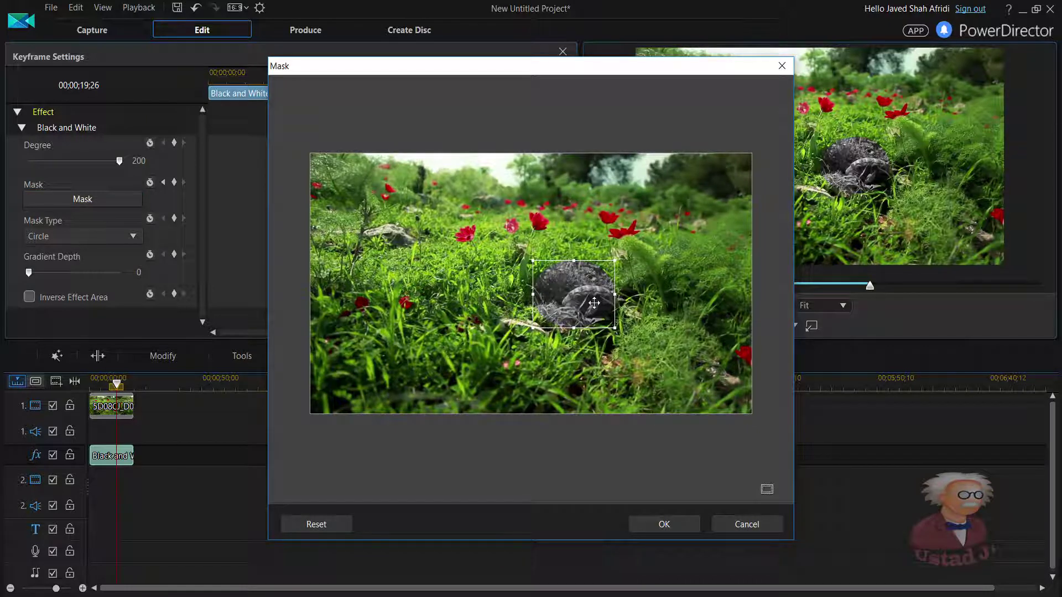
left_click_drag(594, 303, 600, 304)
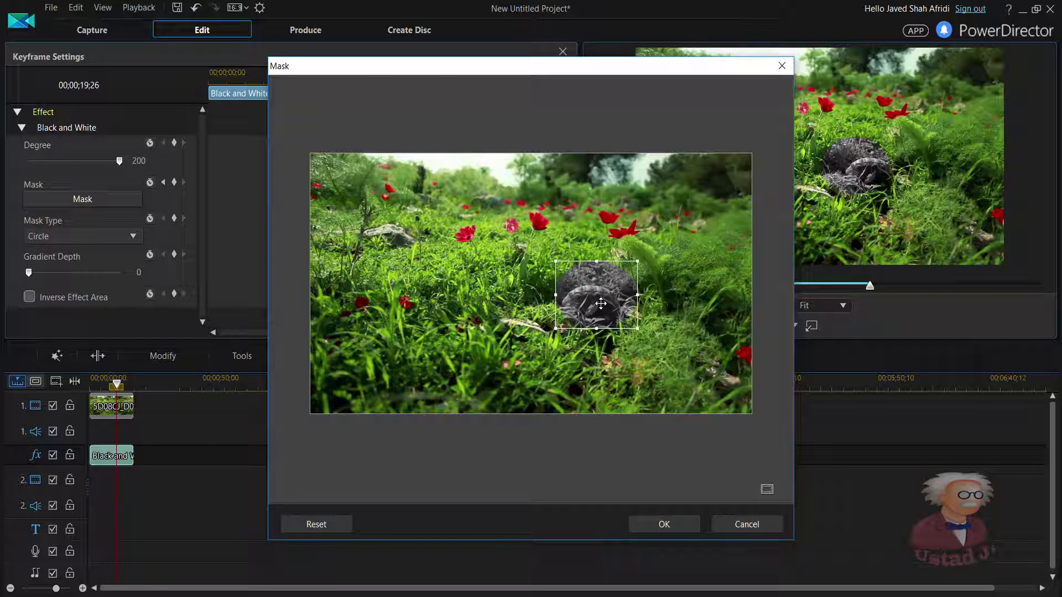
left_click(662, 527)
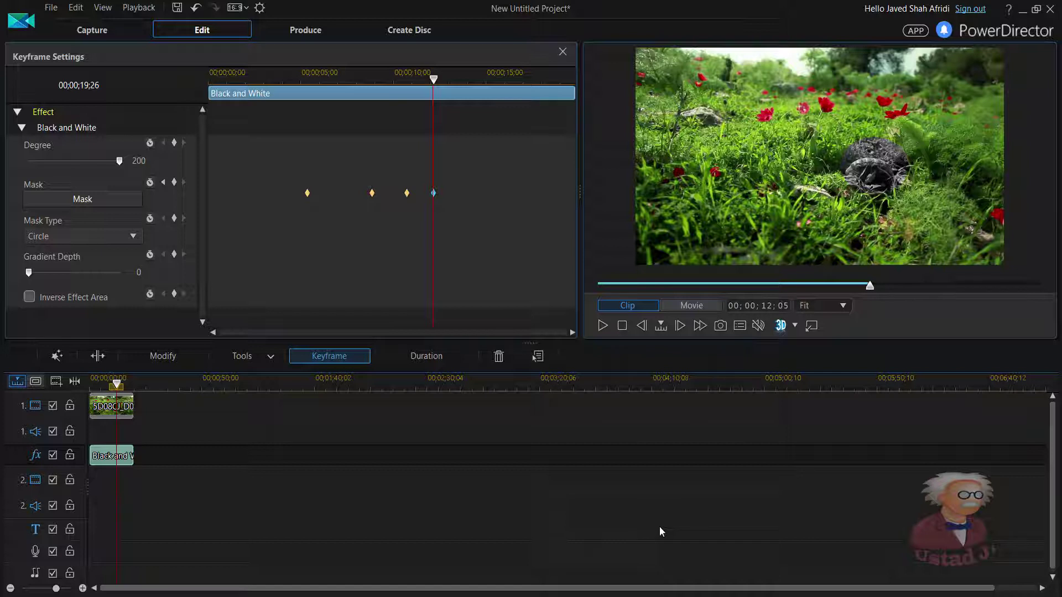
Keyframe the mask at 00;00;13;07, moving the circle down and right to follow the turtle.
left_click(603, 326)
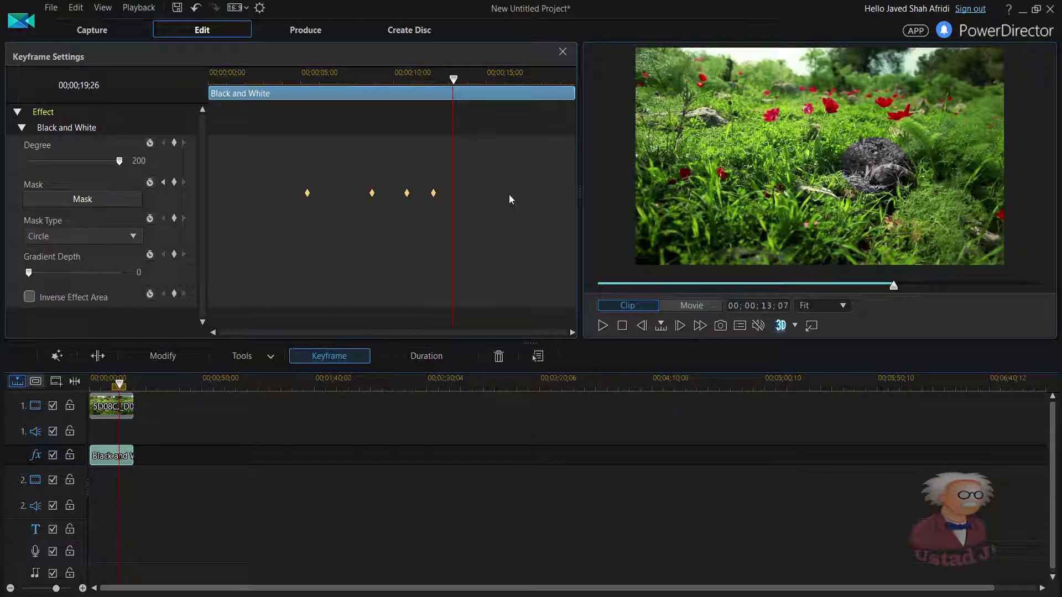
left_click(105, 199)
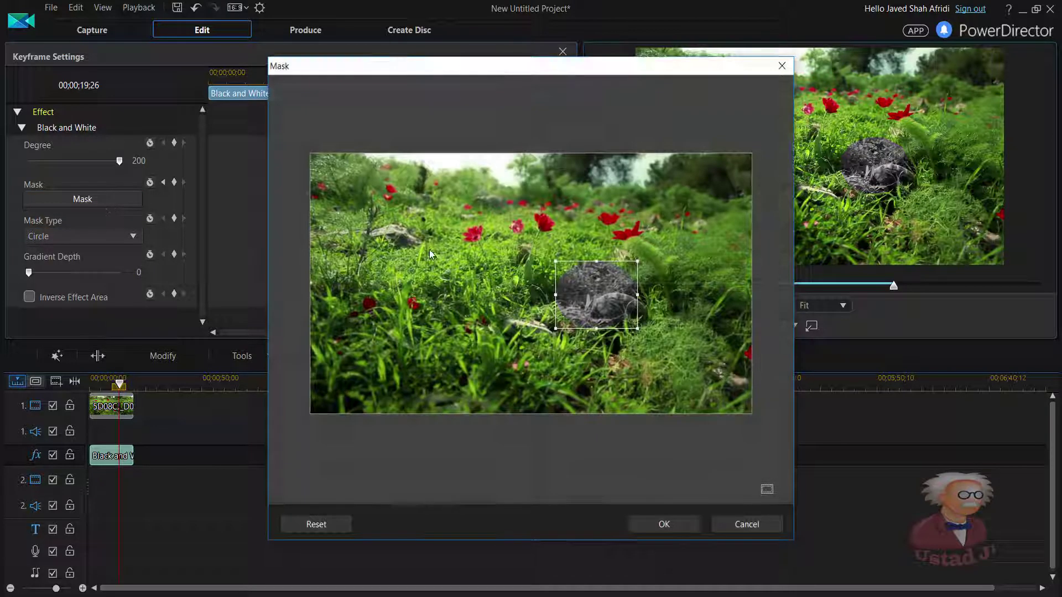
left_click_drag(611, 297, 642, 309)
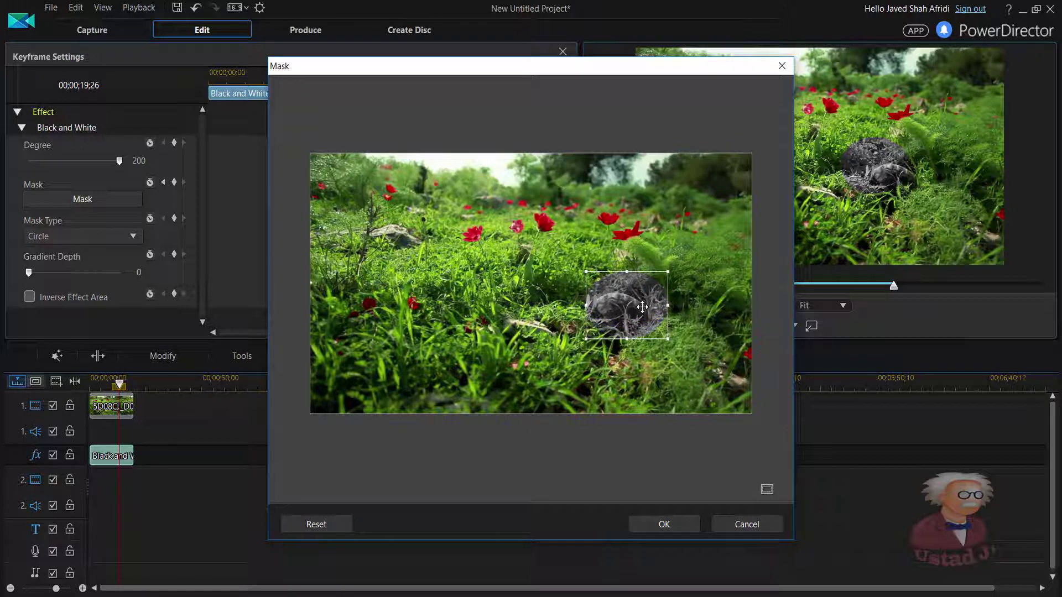
left_click(666, 523)
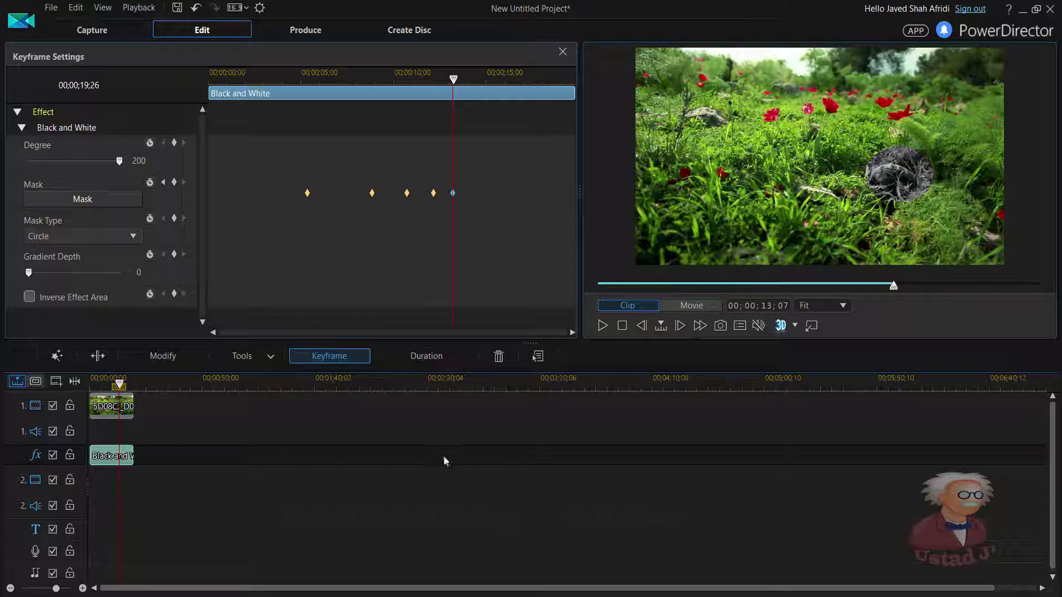
Add a mask keyframe at 00;00;14;20 with the circle moved farther down and right after the turtle.
left_click(602, 330)
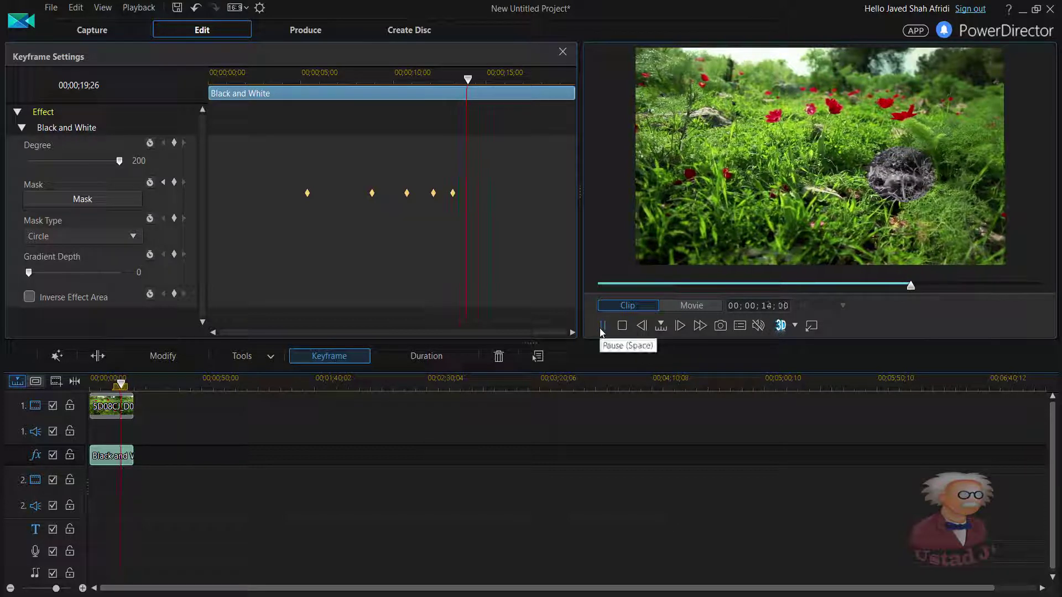
left_click(603, 331)
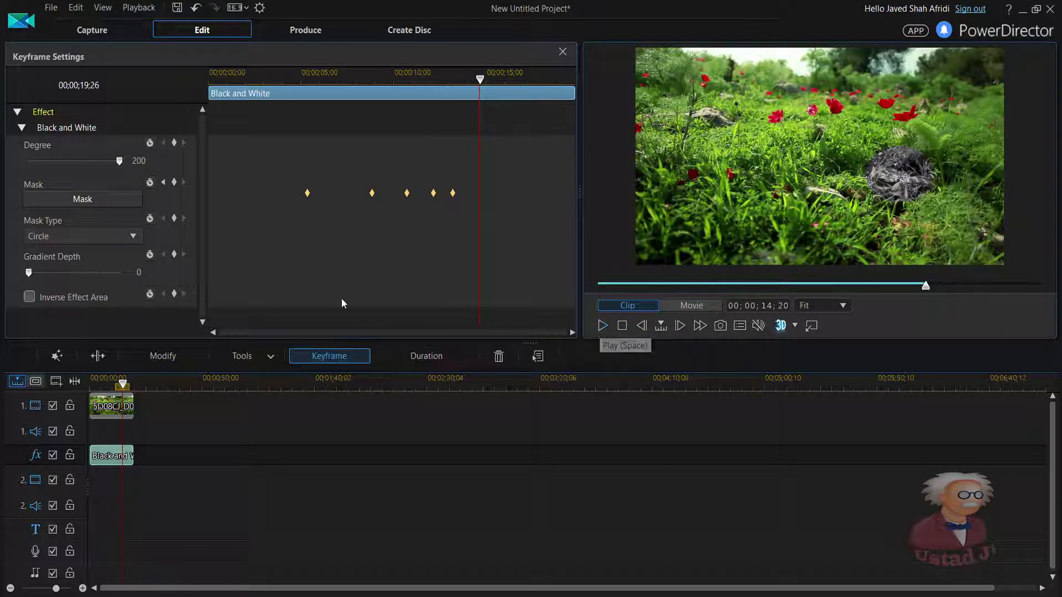
left_click(92, 200)
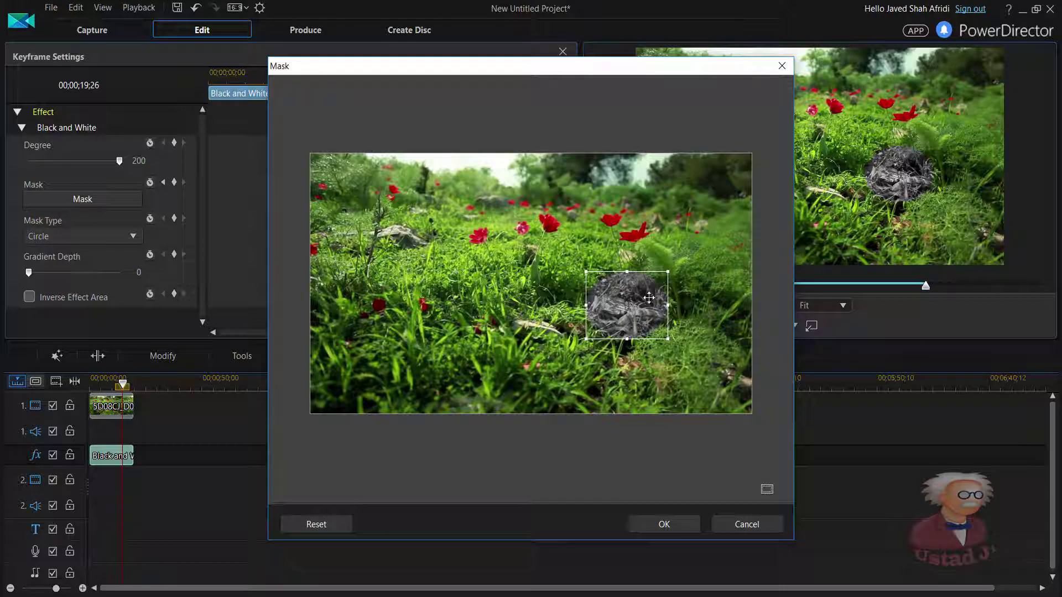
left_click_drag(649, 298, 677, 309)
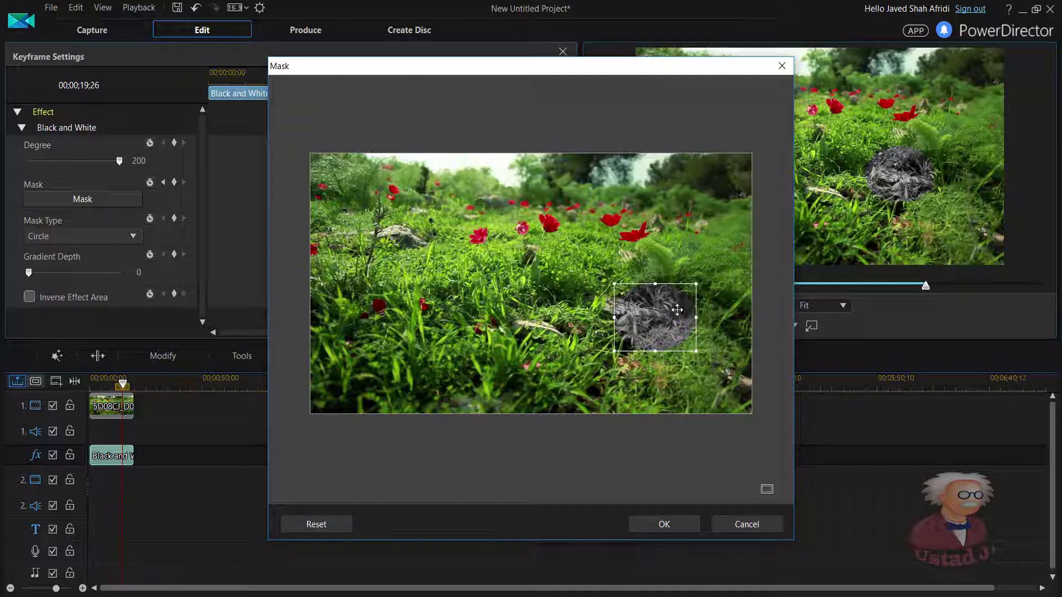
left_click(677, 524)
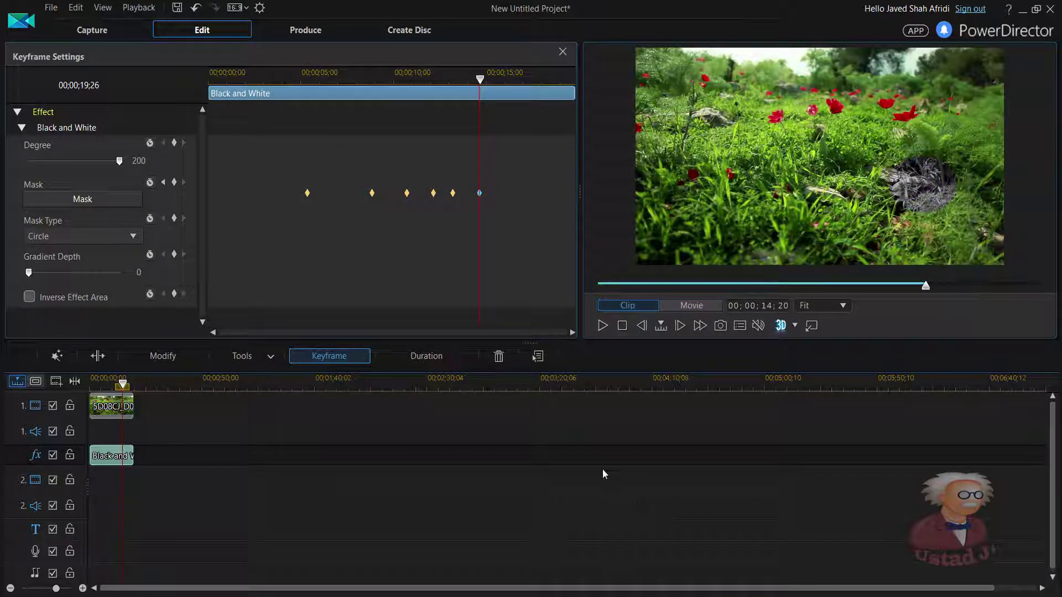
Close the keyframe settings and play back the original media clip and the edited movie to compare the masked effect.
left_click(603, 326)
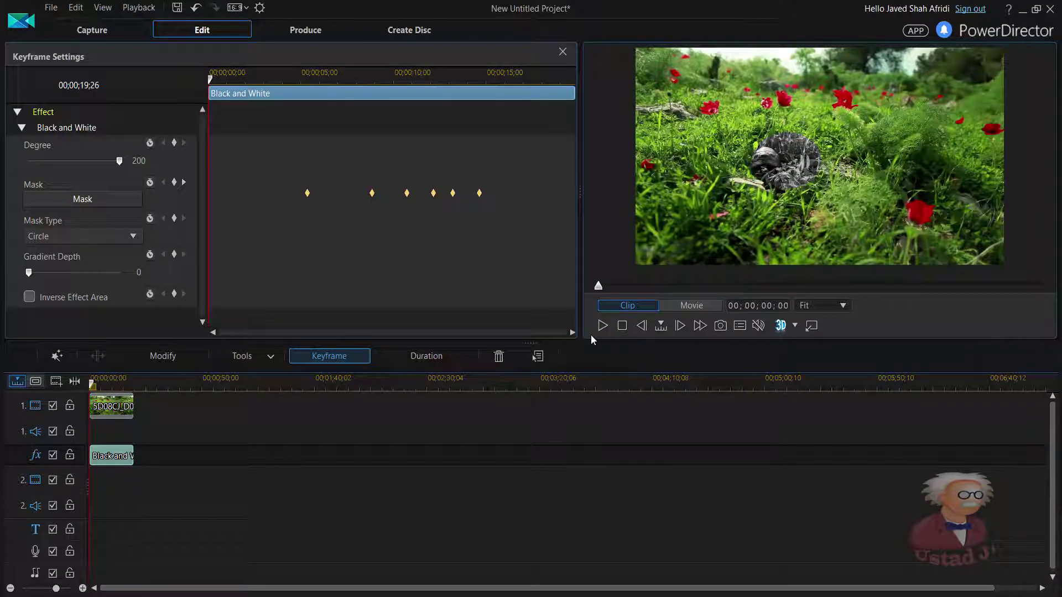
left_click(562, 54)
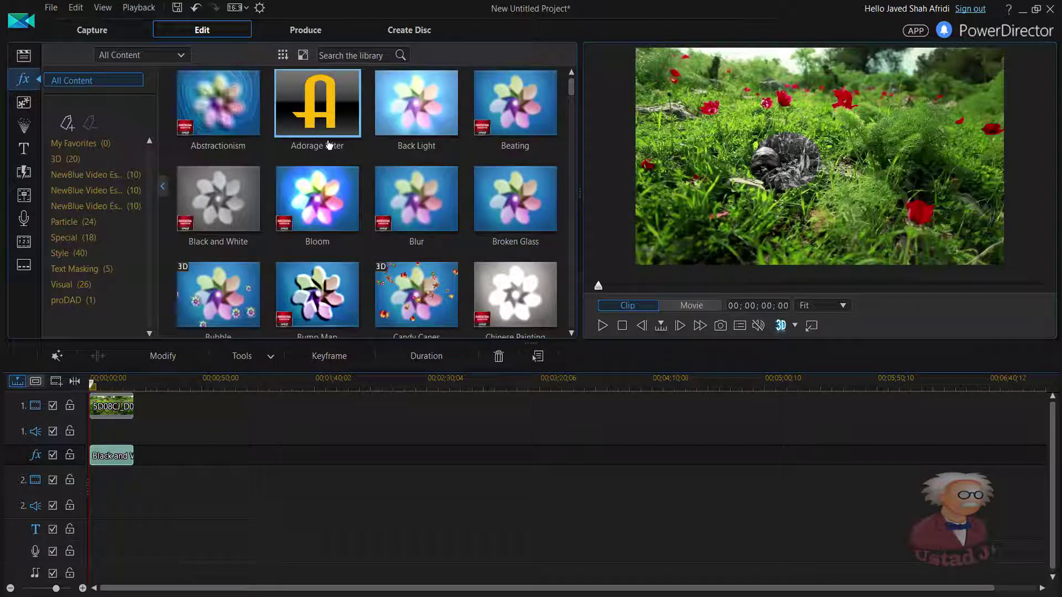
left_click(23, 56)
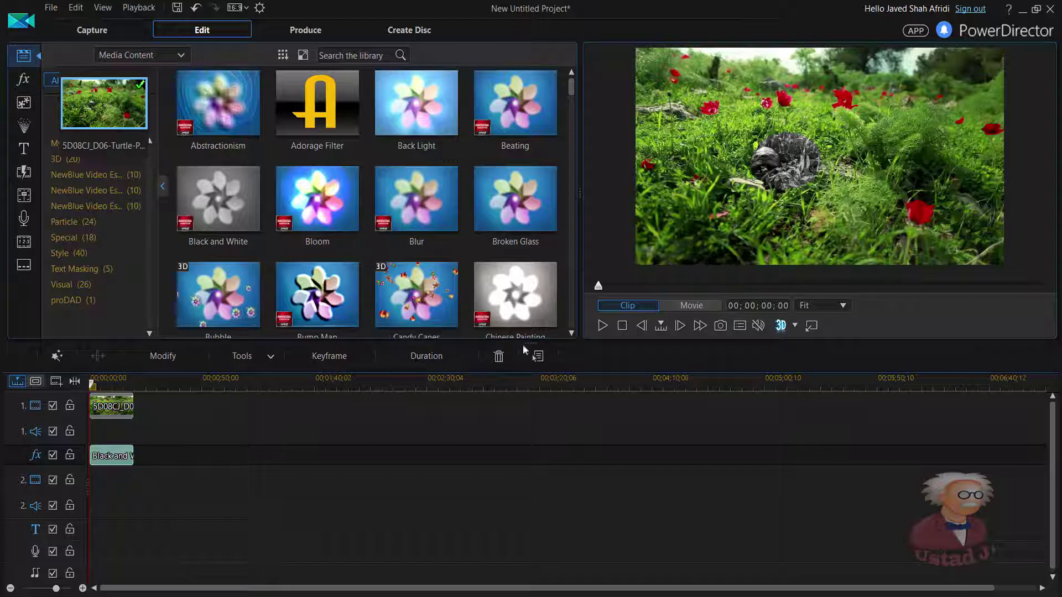
left_click(603, 327)
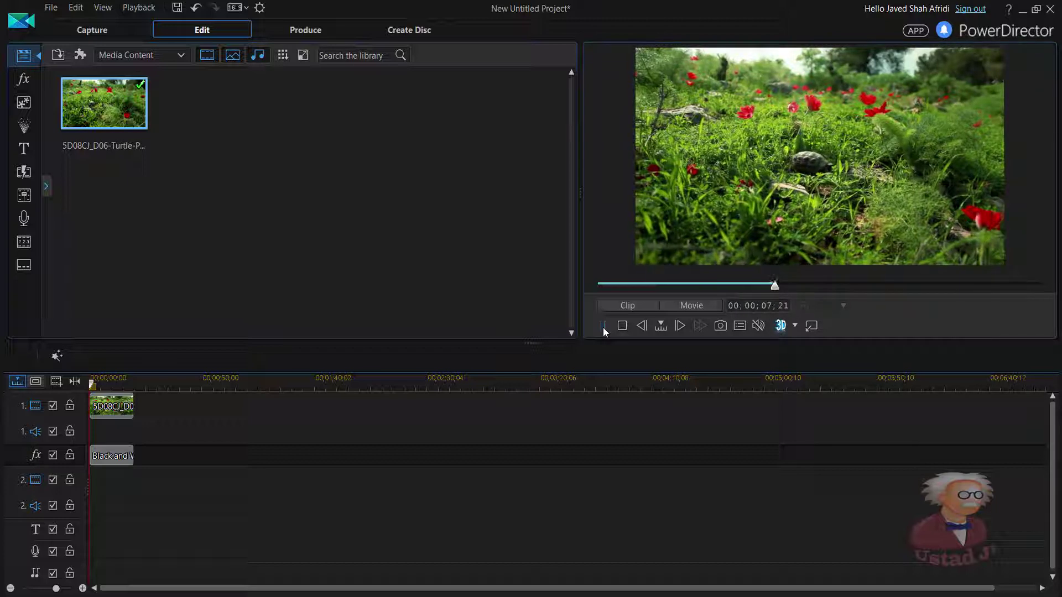
left_click(621, 326)
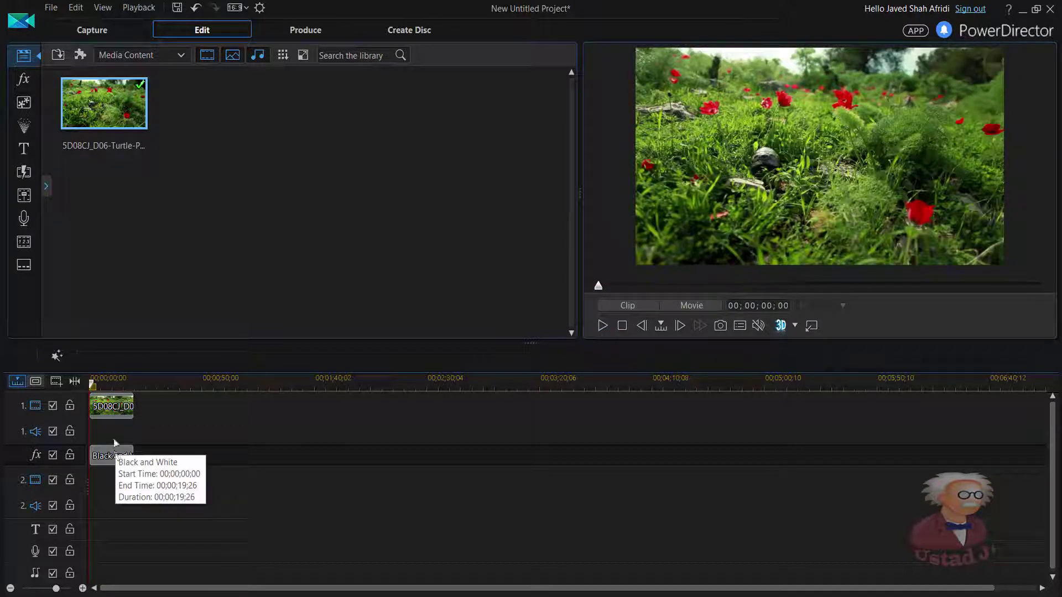
left_click(156, 411)
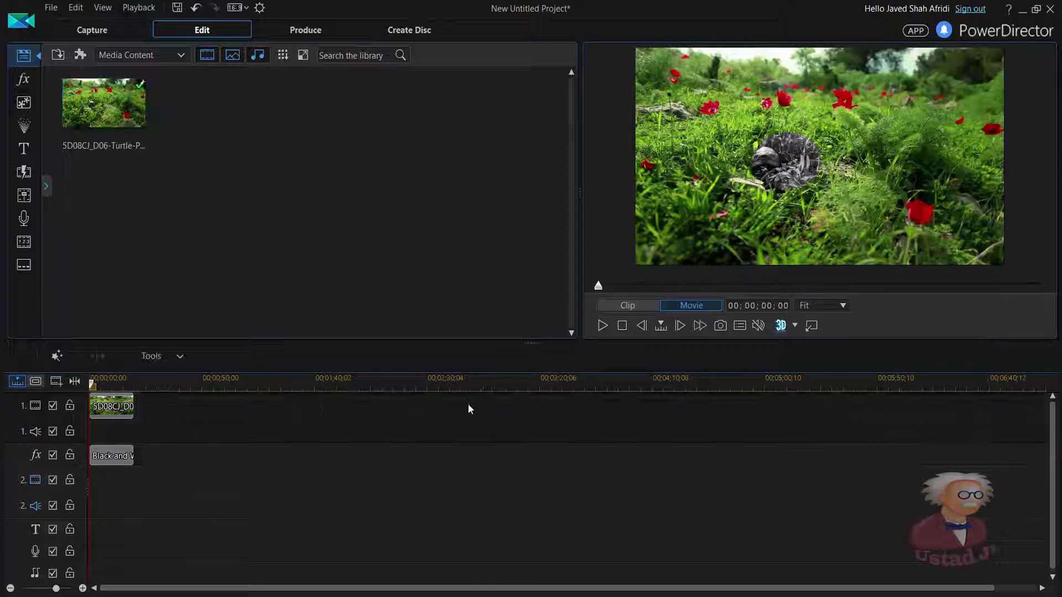
left_click(605, 325)
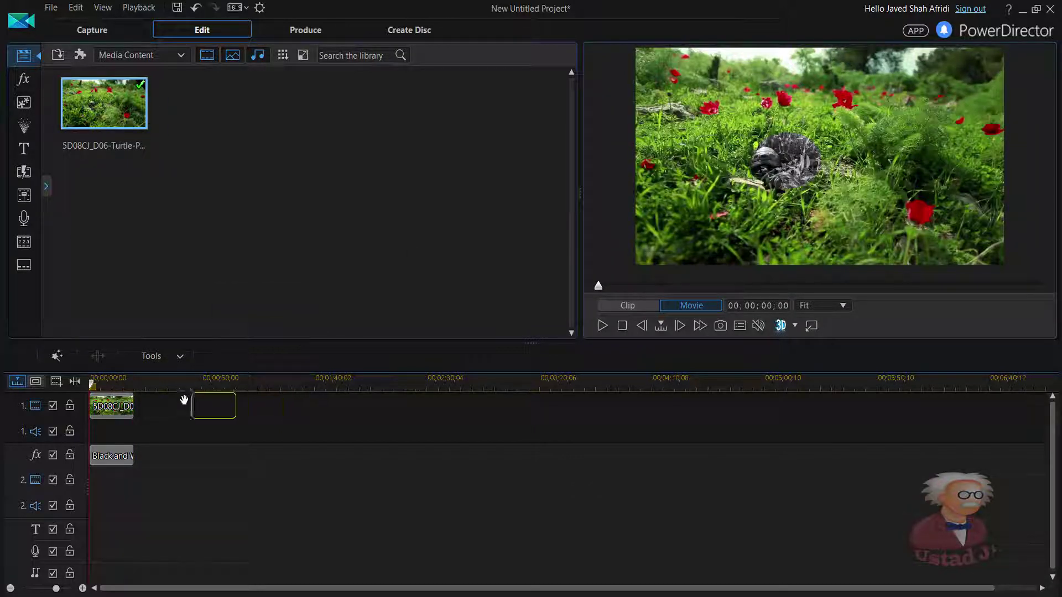
Place a second copy of the turtle clip on video track 1, starting at 00;00;39;16 with a gap after the first.
left_click_drag(184, 400, 136, 401)
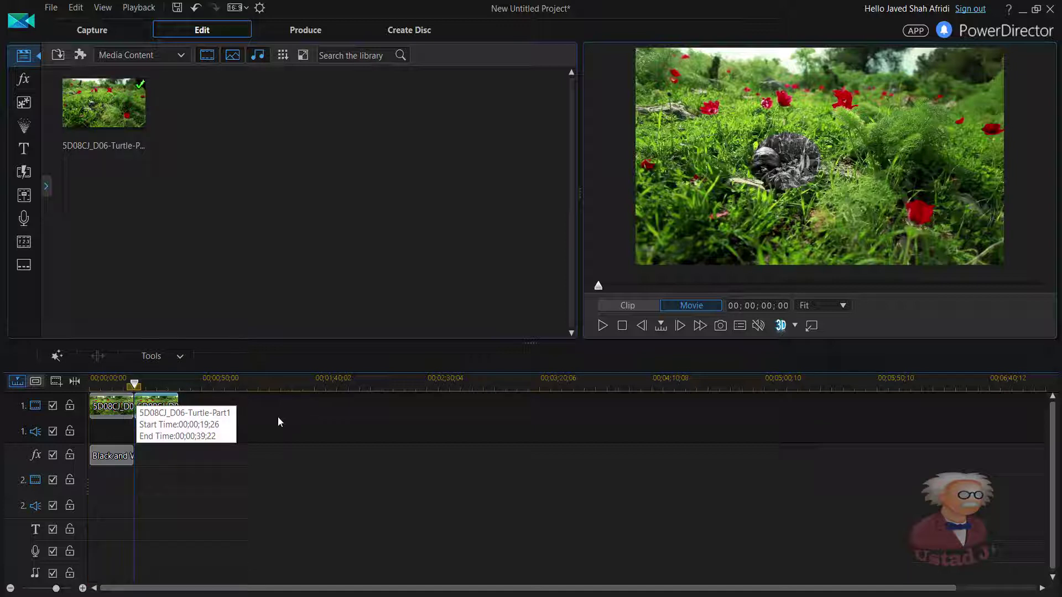
left_click(604, 325)
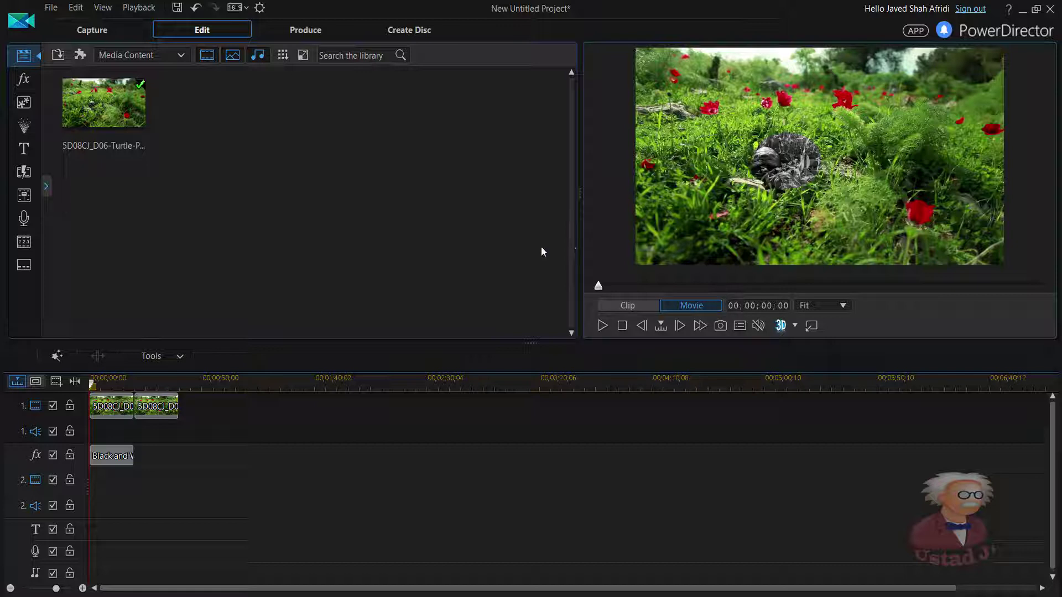
left_click(179, 415)
left_click_drag(179, 416, 216, 417)
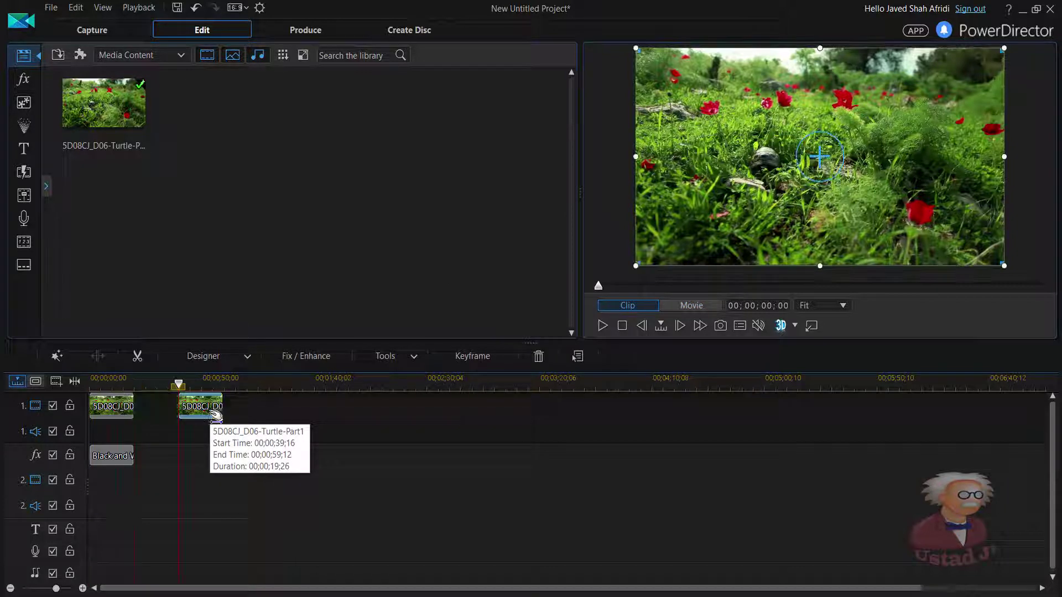
Add the Cloud particle effect to the effect track beneath the second turtle clip.
left_click(26, 83)
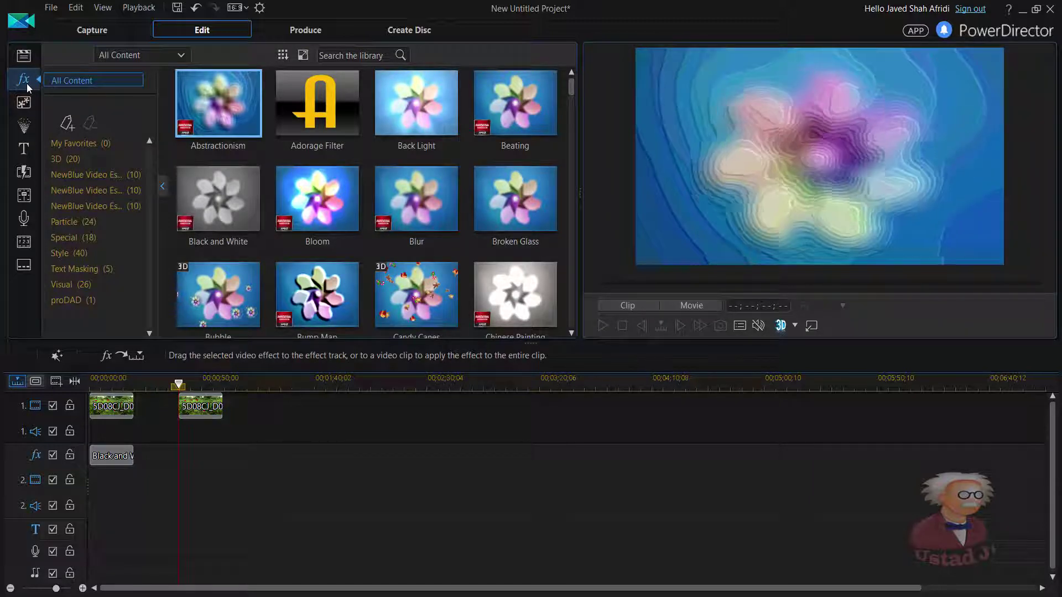
left_click(505, 212)
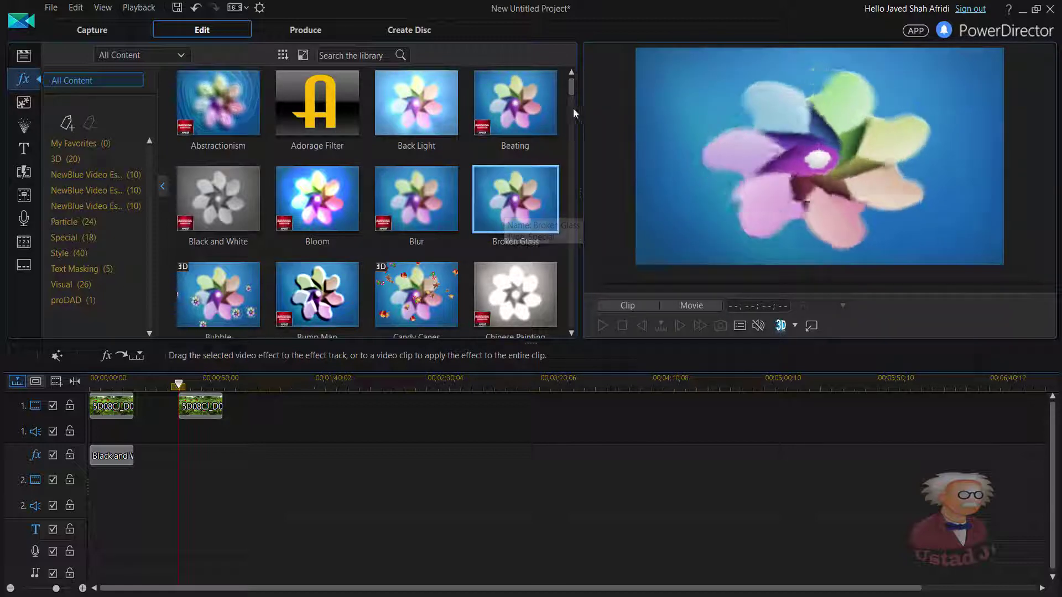
left_click_drag(572, 94, 571, 110)
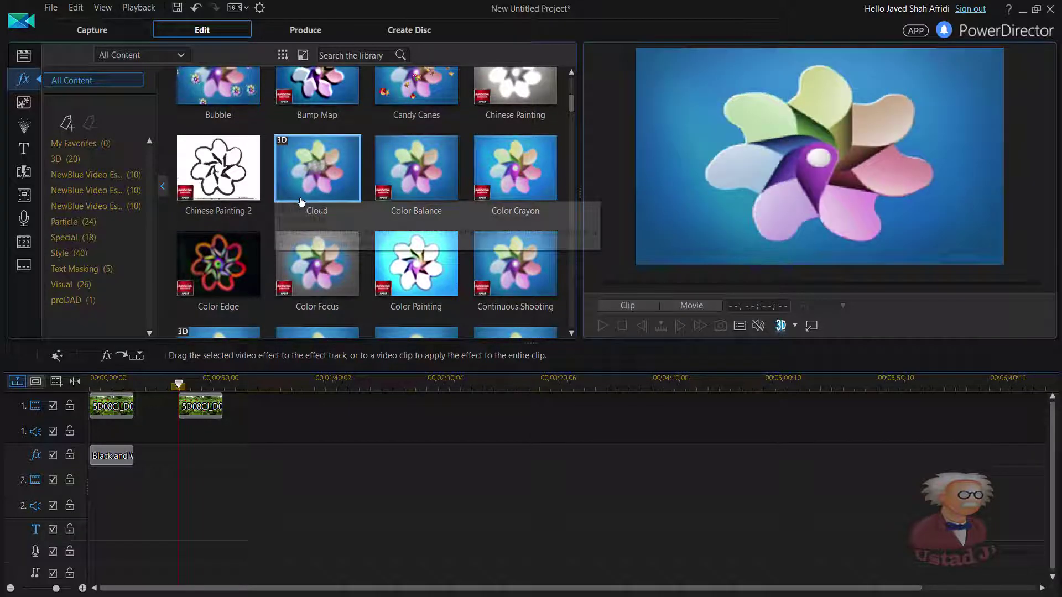
left_click(315, 190)
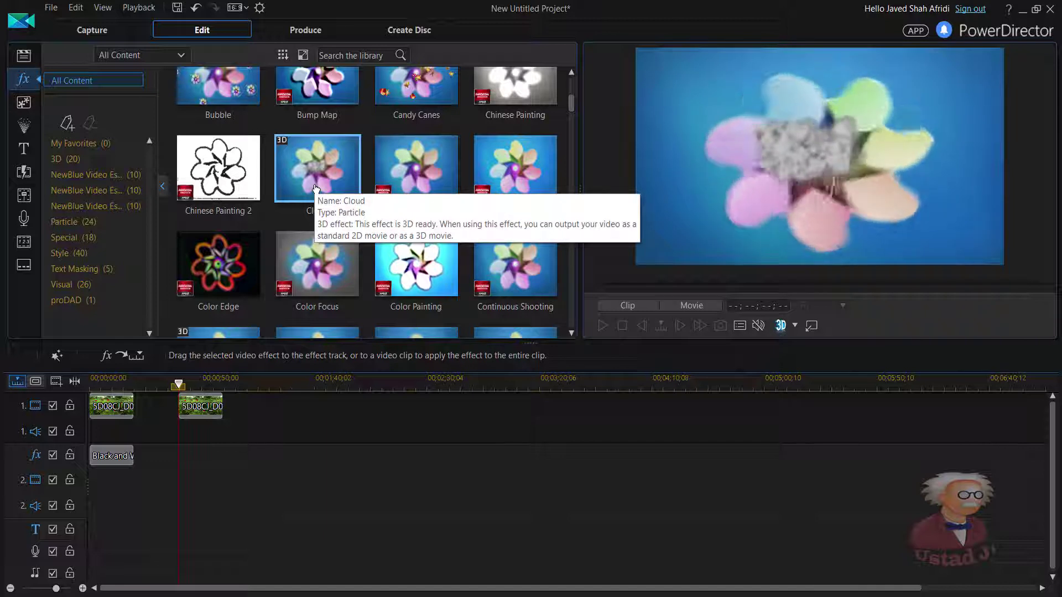
left_click_drag(315, 189, 220, 458)
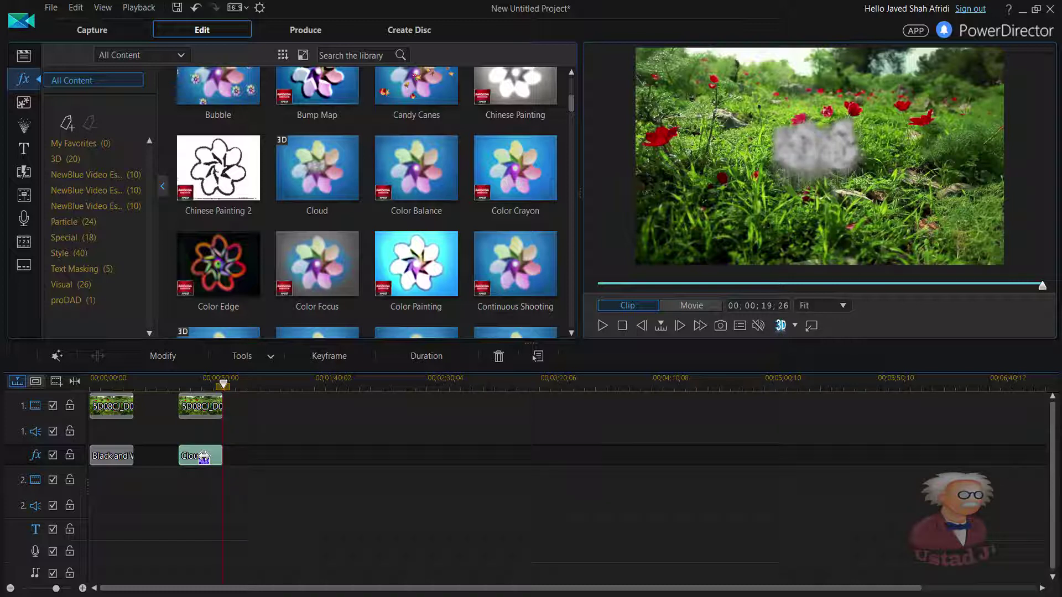
Modify the Cloud effect under the second turtle clip to Size 200, 3D Depth -51 and Y Offset 40.
double_click(205, 457)
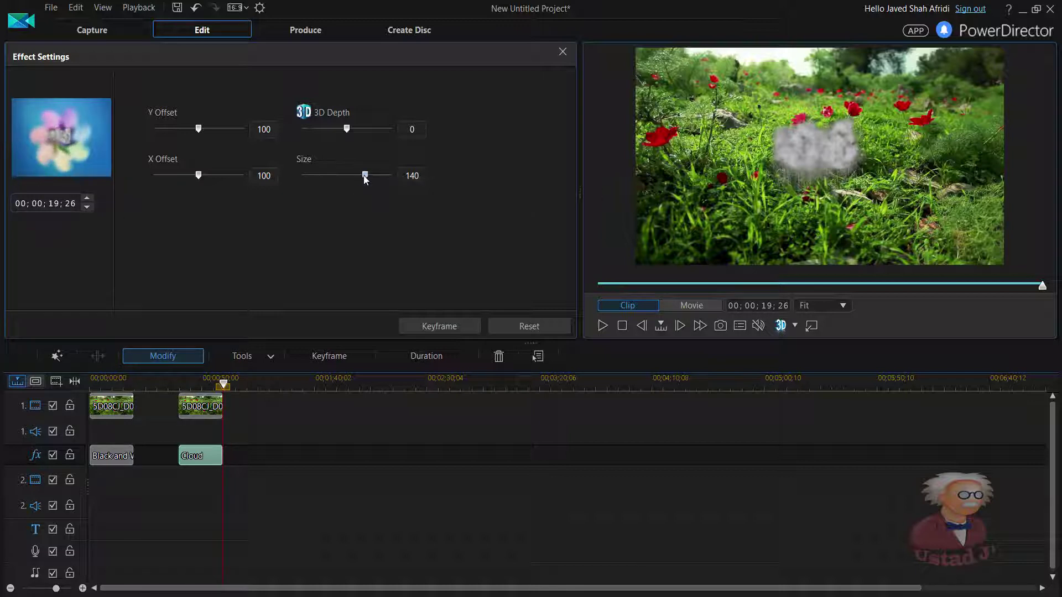
left_click(340, 176)
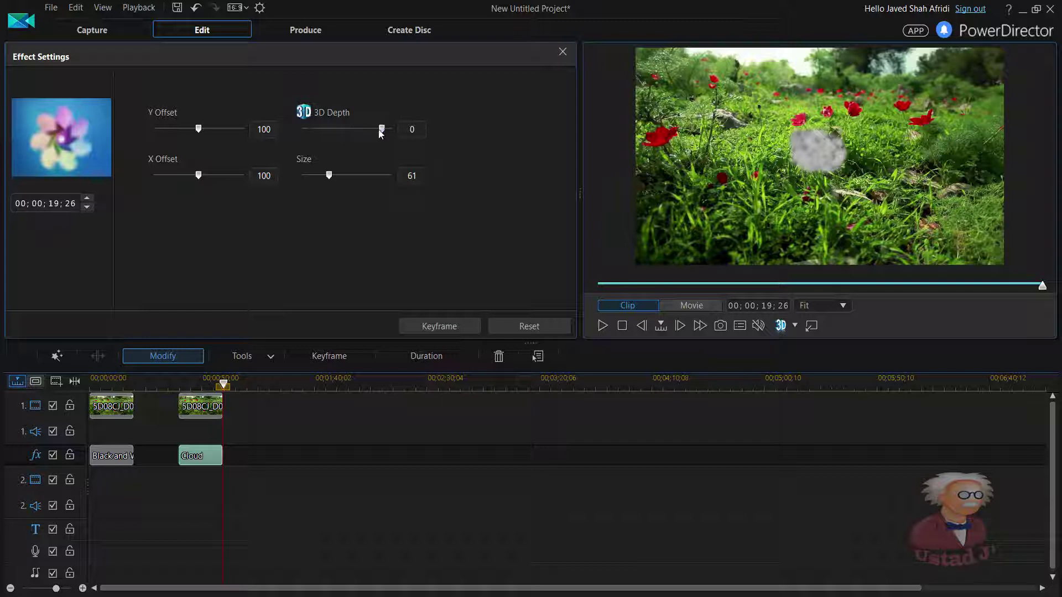
left_click(324, 130)
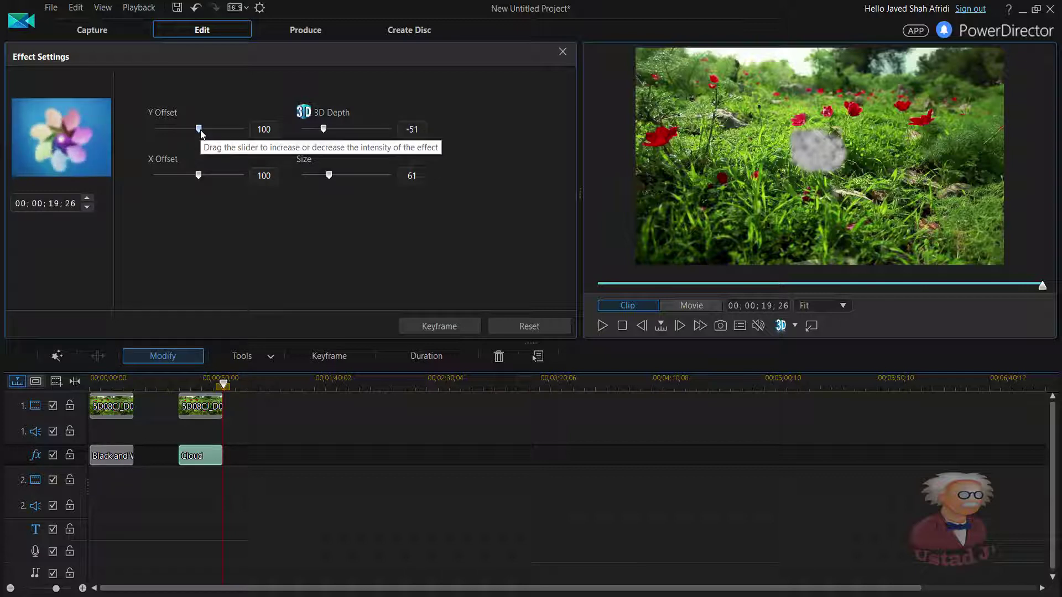
left_click_drag(178, 132, 165, 133)
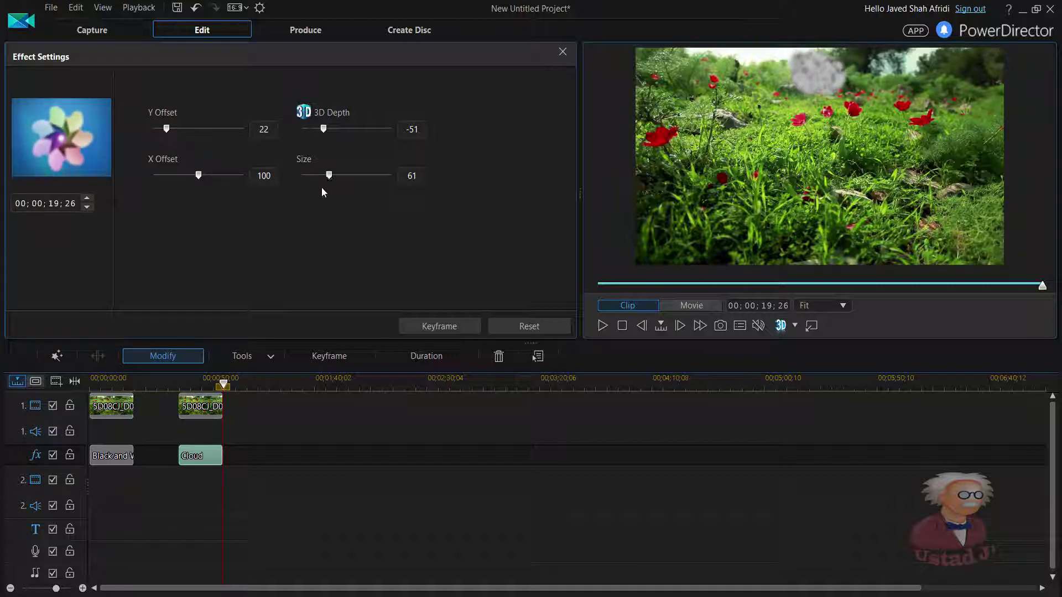
left_click_drag(330, 175, 399, 176)
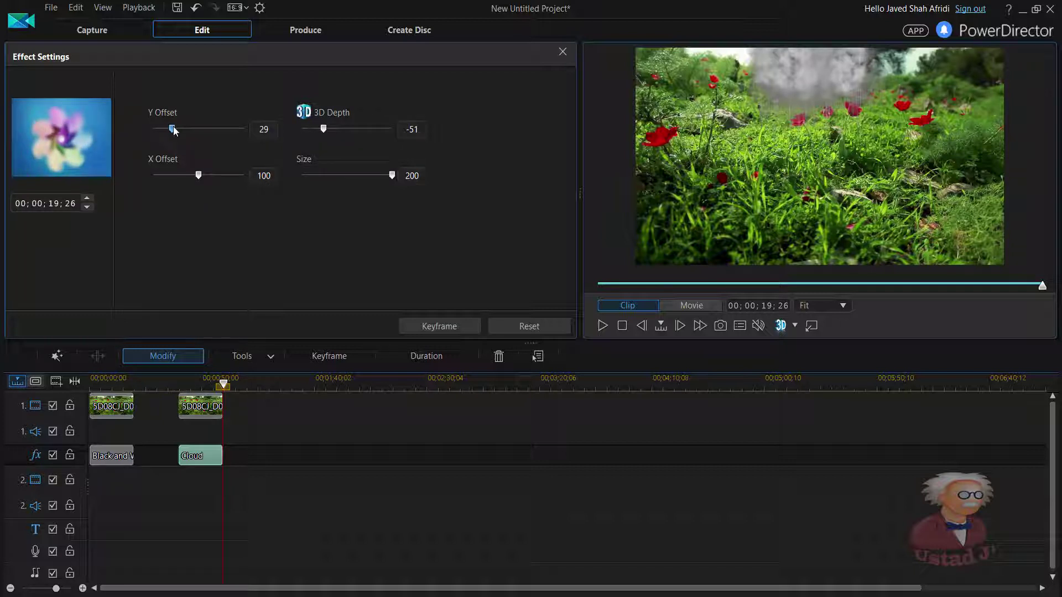
left_click_drag(187, 127, 172, 130)
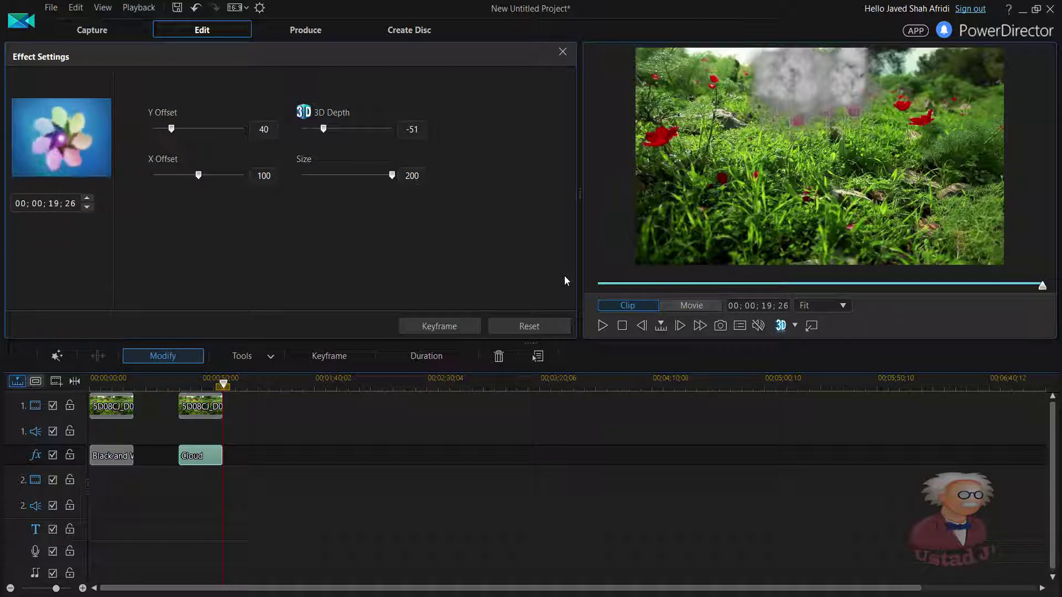
Move the playhead to 00;00;39;25, just after the start of the second turtle clip.
left_click(460, 326)
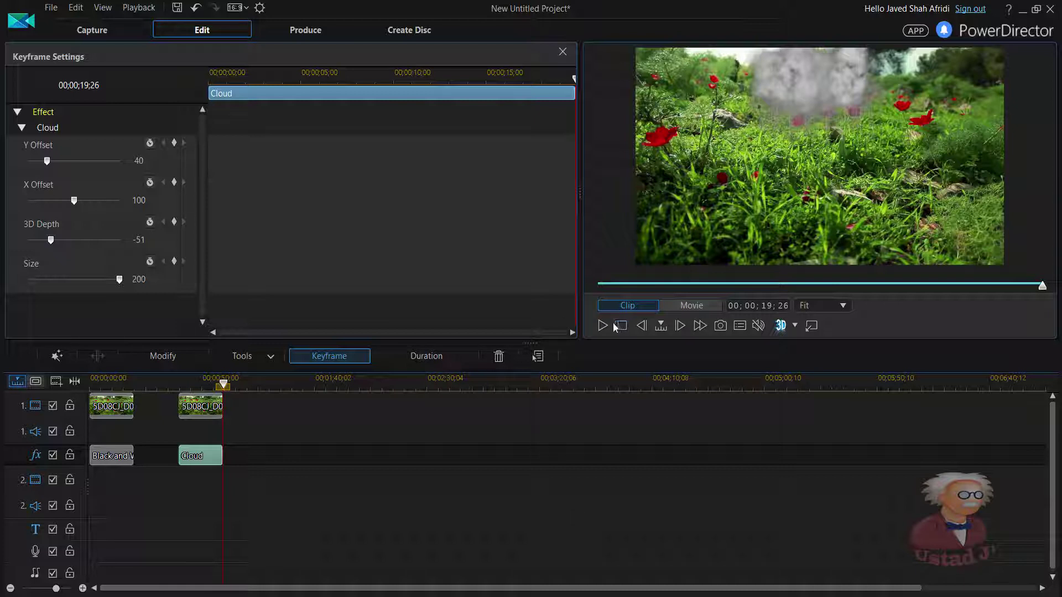
left_click(224, 386)
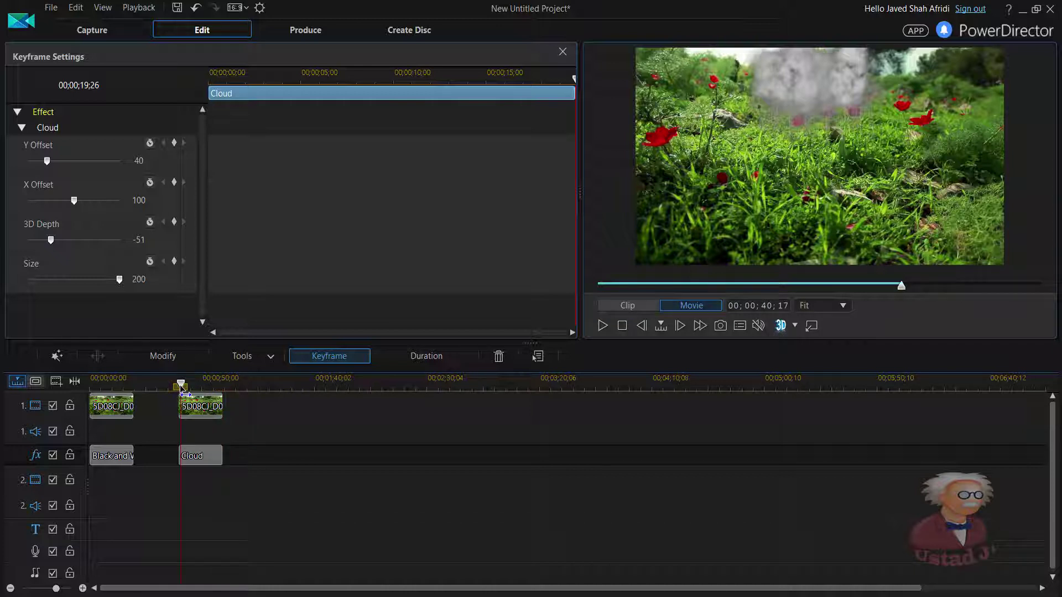
left_click(181, 386)
left_click(179, 386)
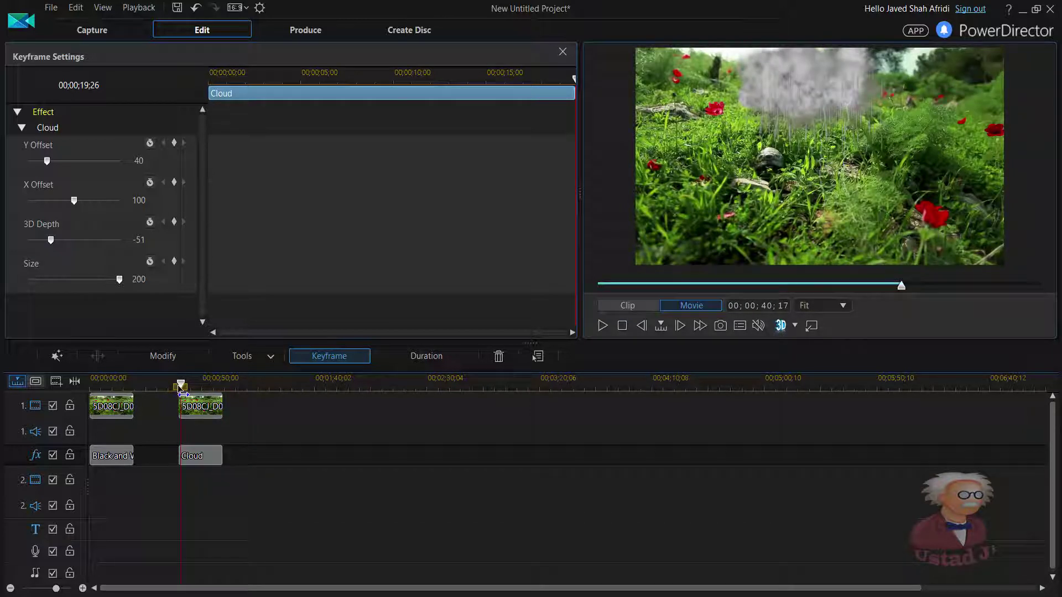
left_click_drag(179, 387, 160, 349)
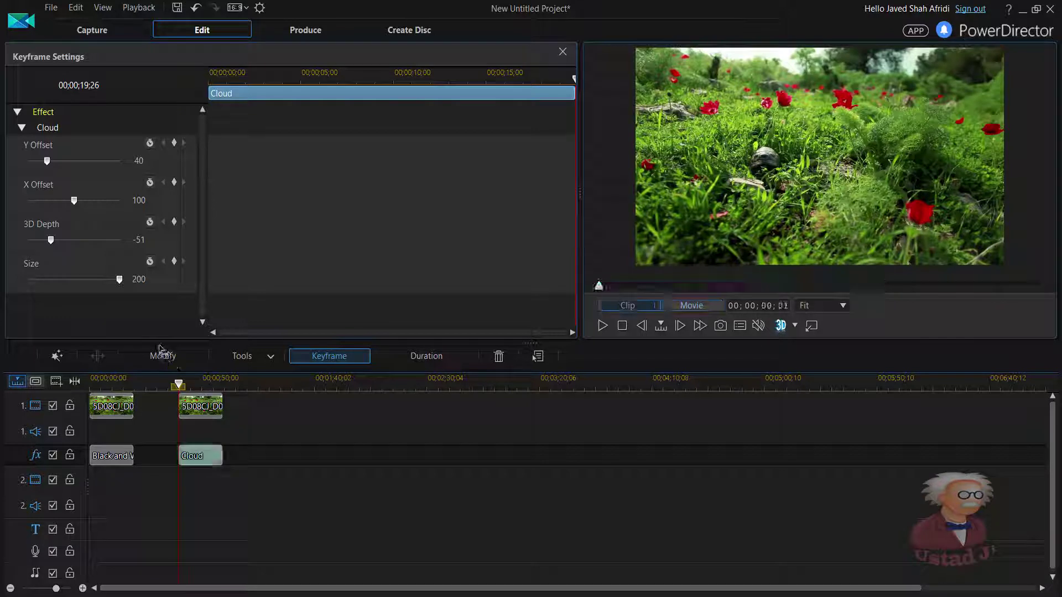
left_click(159, 350)
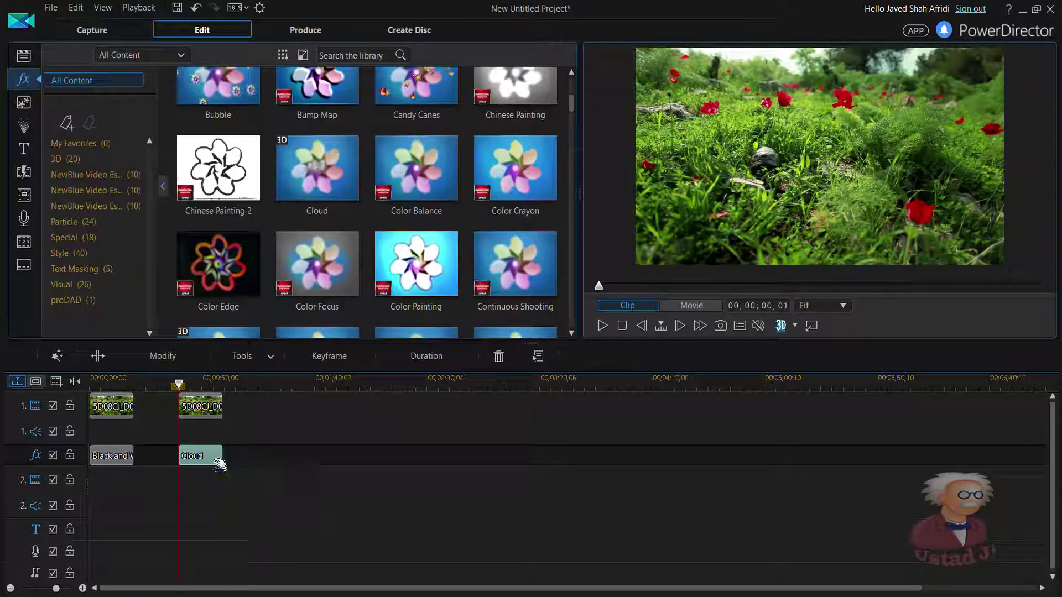
left_click(182, 388)
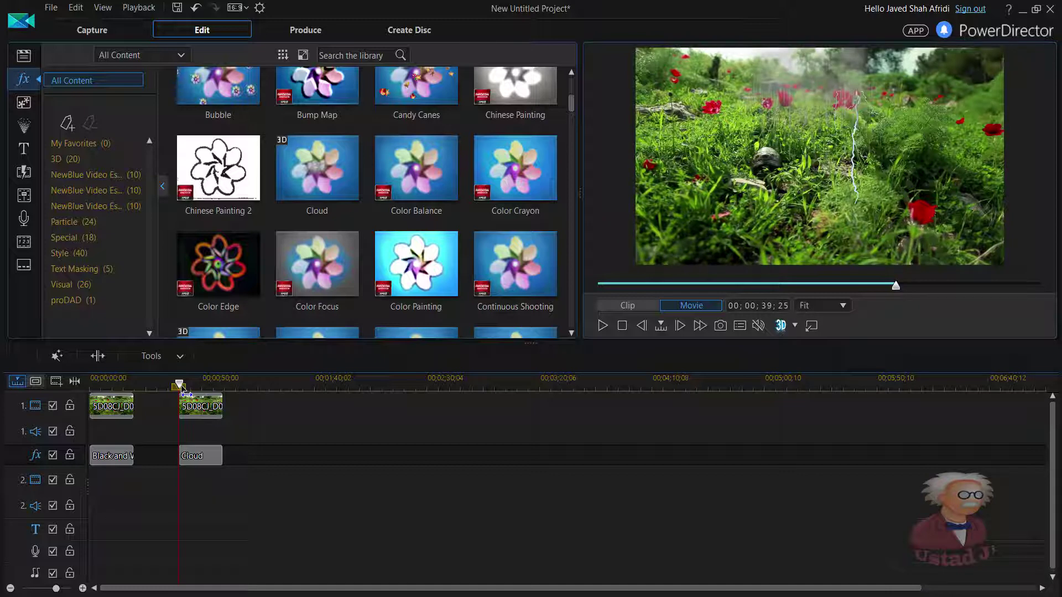
Add Cloud effect keyframes at clip time 00;00;00;09 with Y Offset 23 and X Offset 79.
left_click(21, 59)
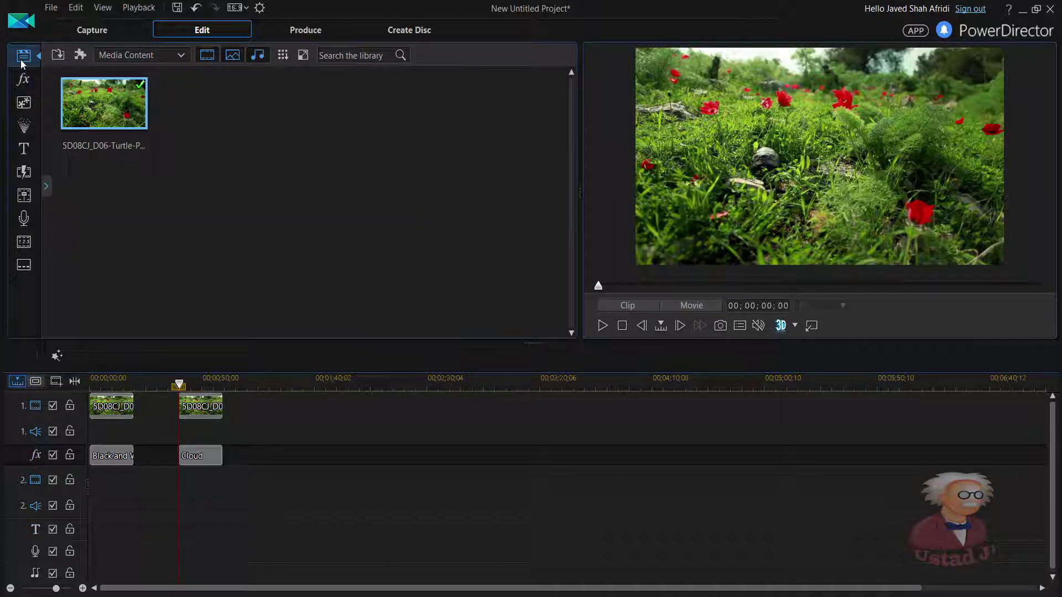
left_click(208, 463)
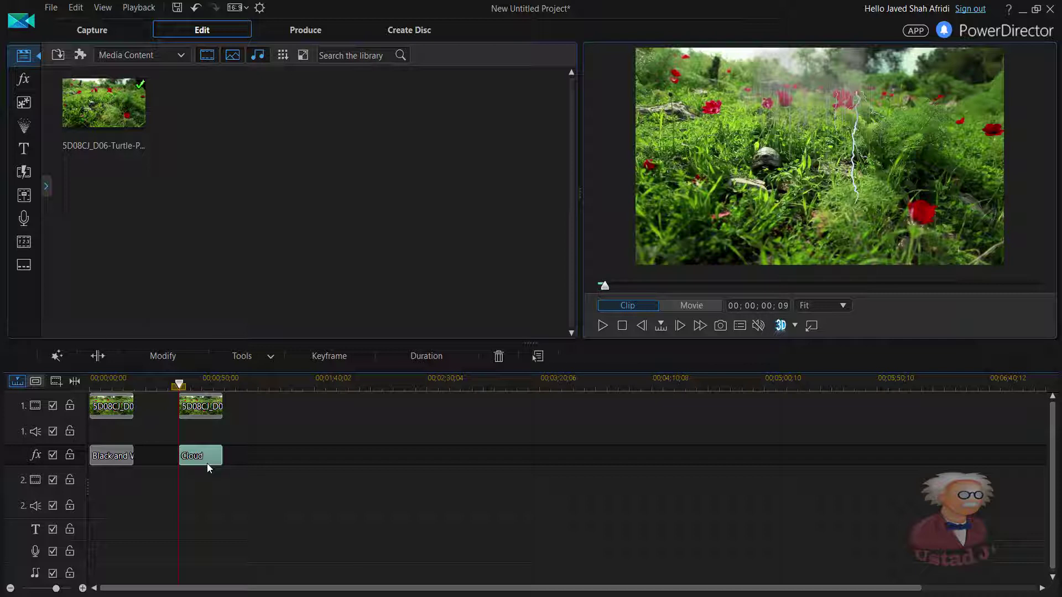
double_click(208, 464)
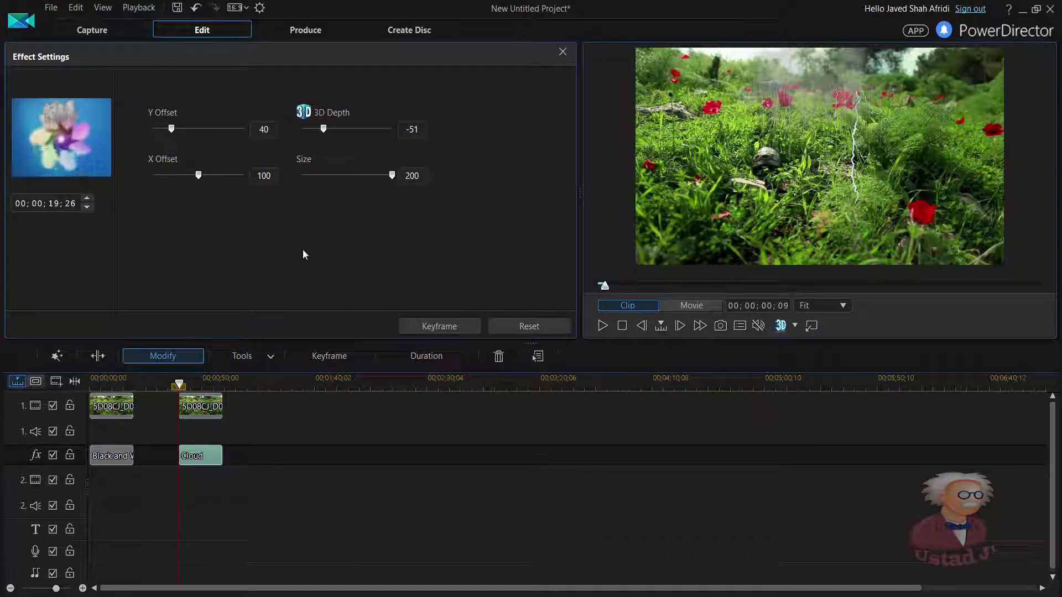
left_click(459, 327)
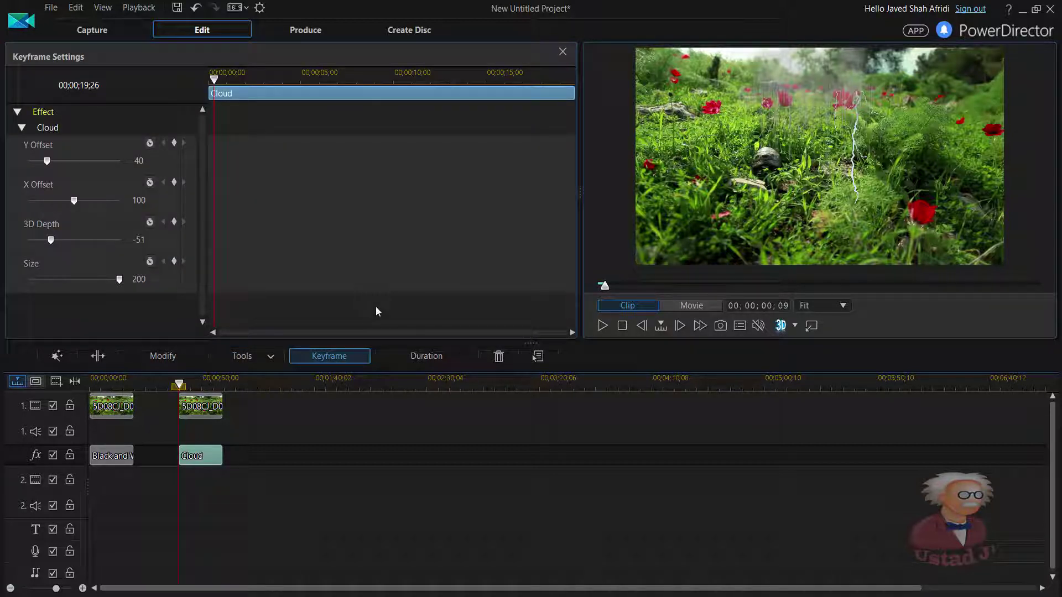
left_click(48, 163)
left_click_drag(48, 165, 39, 168)
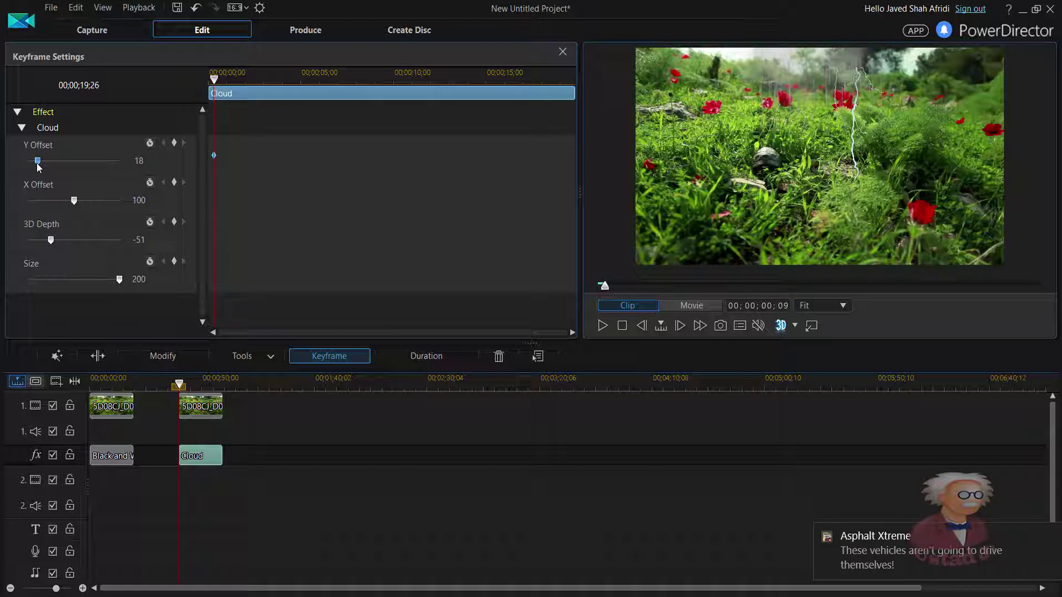
left_click_drag(37, 165, 39, 165)
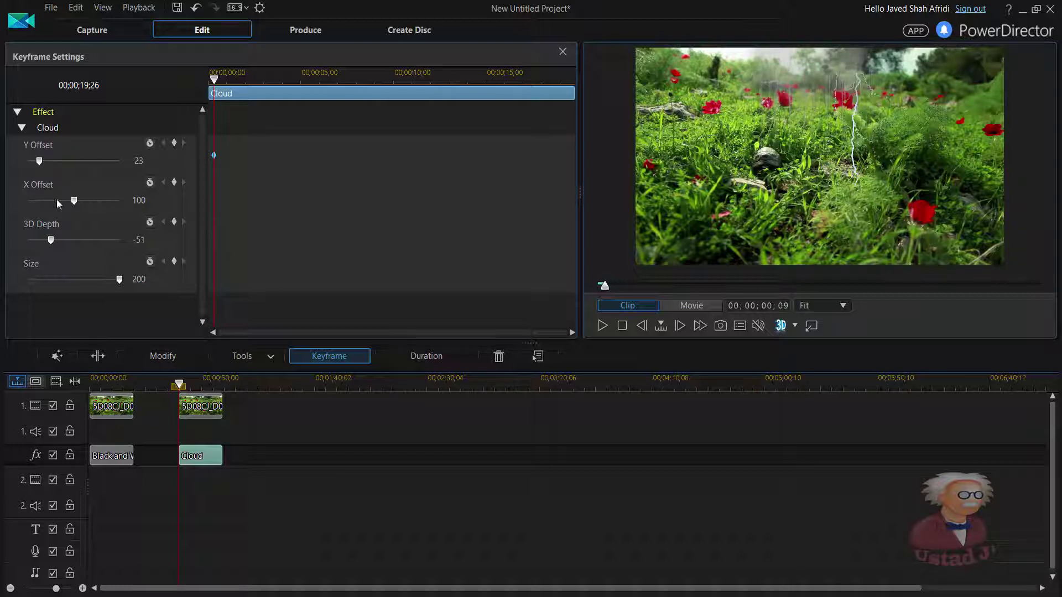
left_click_drag(76, 202, 67, 207)
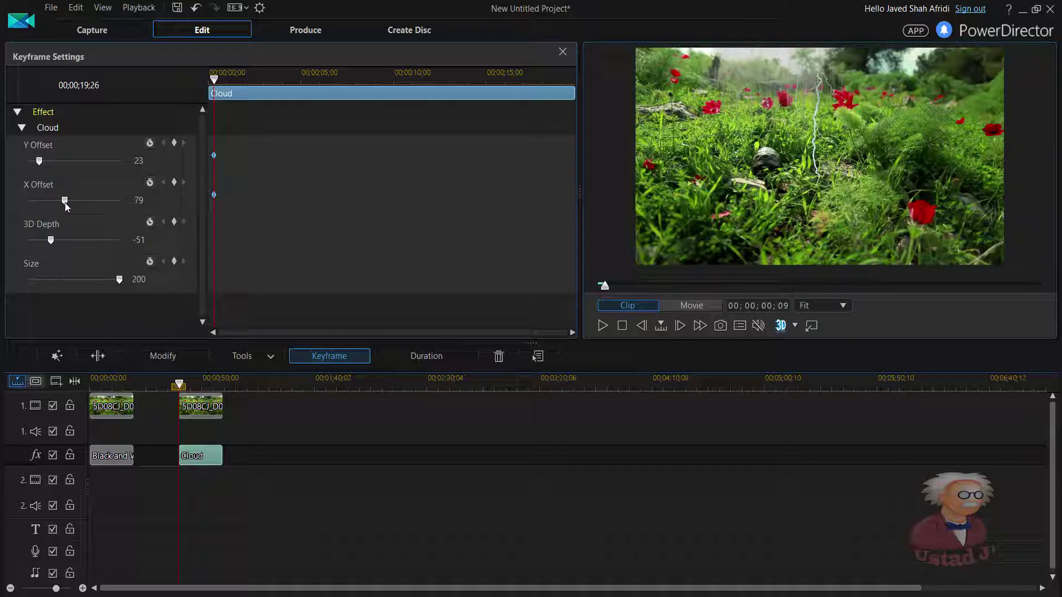
Play the clip to 00;00;08;24 and add an X Offset keyframe of 95 to keep the cloud above the turtle.
left_click(603, 327)
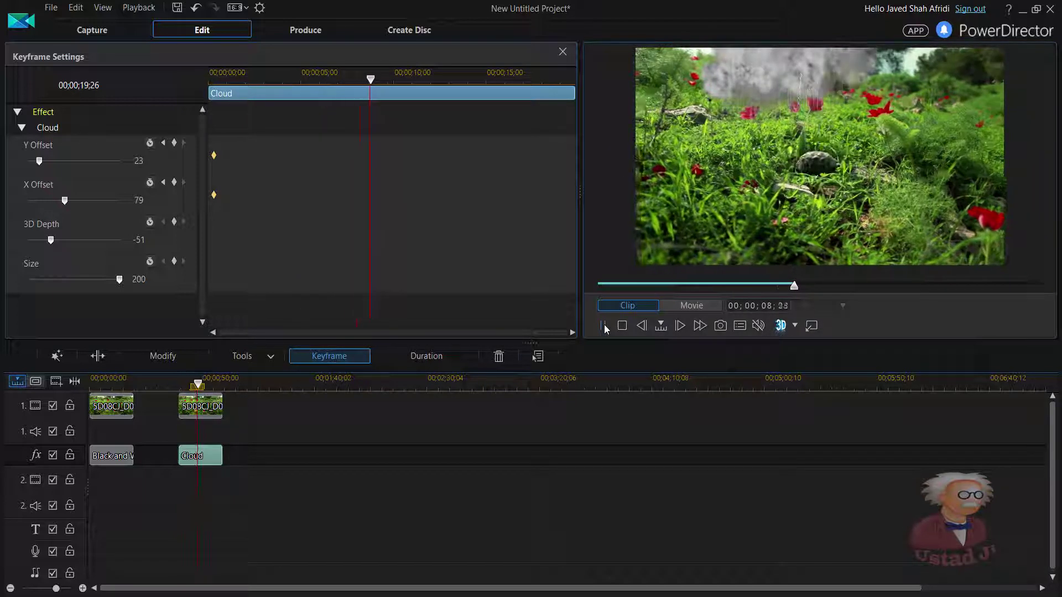
left_click(604, 326)
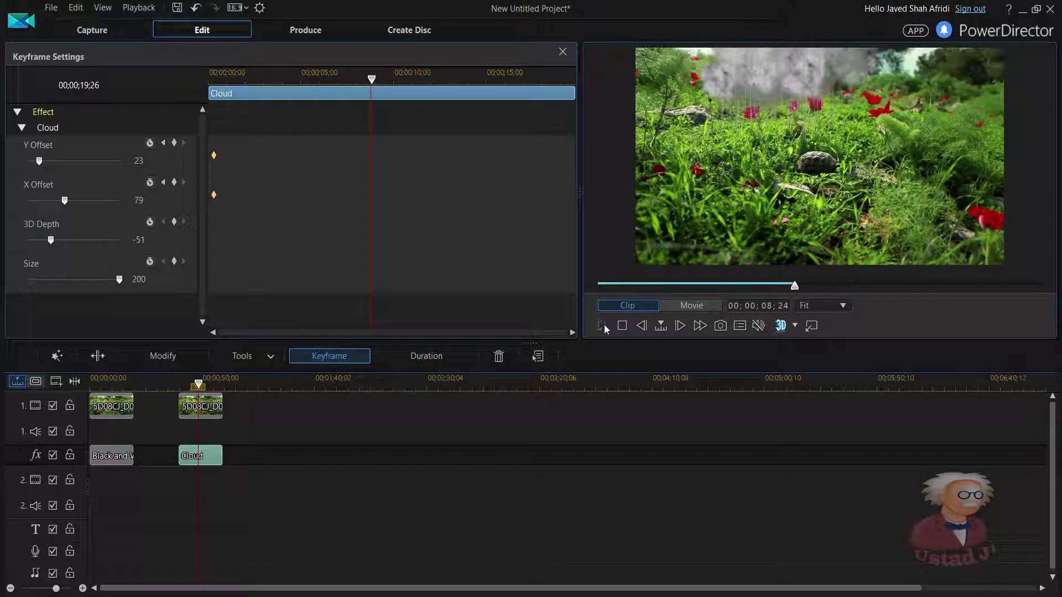
left_click(65, 201)
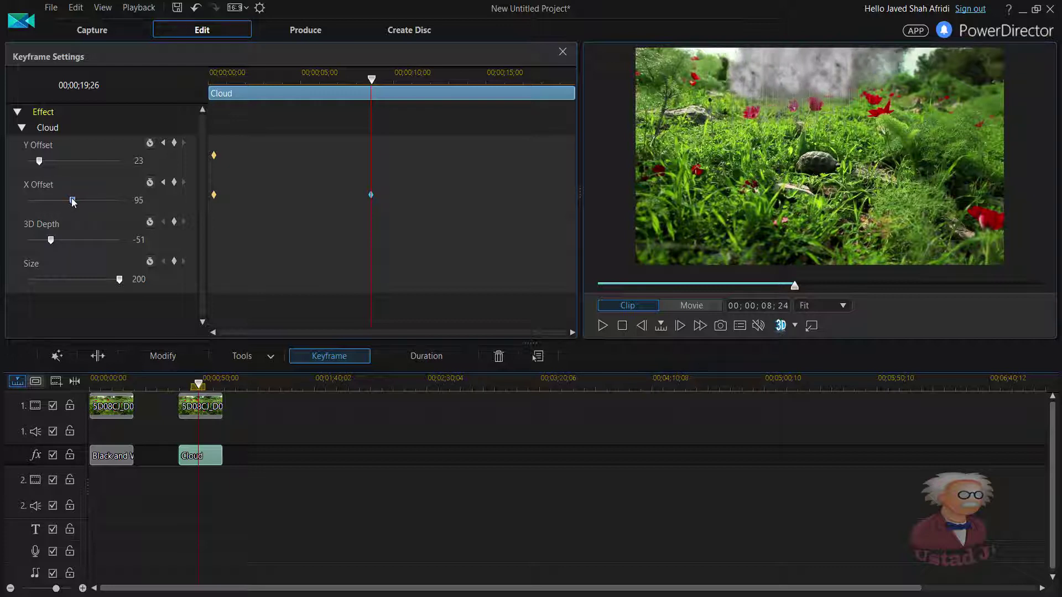
left_click_drag(71, 201, 73, 202)
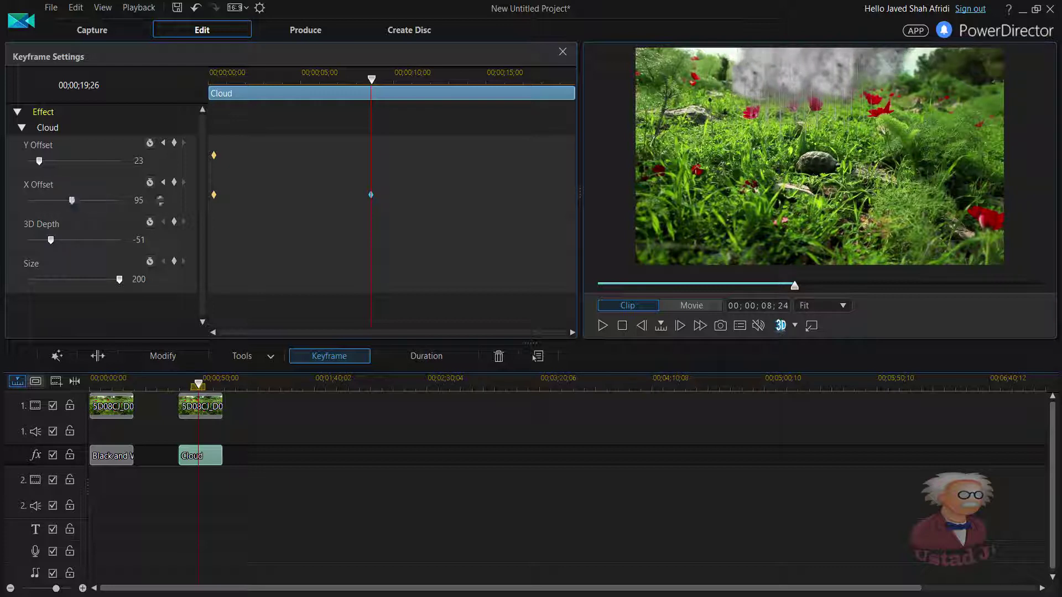
left_click_drag(361, 193, 385, 207)
Play the clip to 00;00;10;16 and add an X Offset keyframe of 110 for the Cloud effect.
left_click(603, 326)
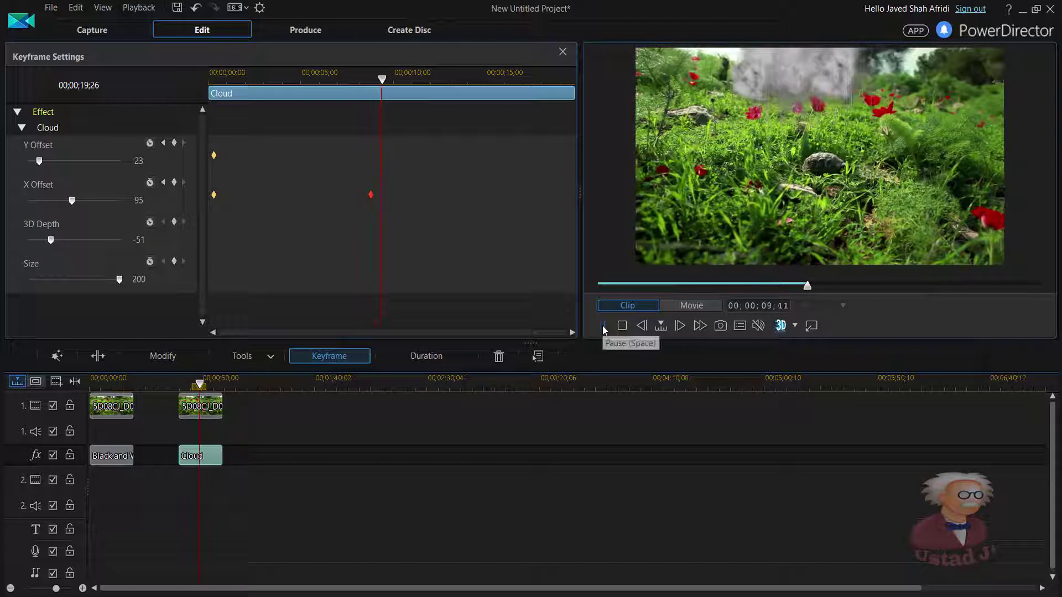
left_click(603, 326)
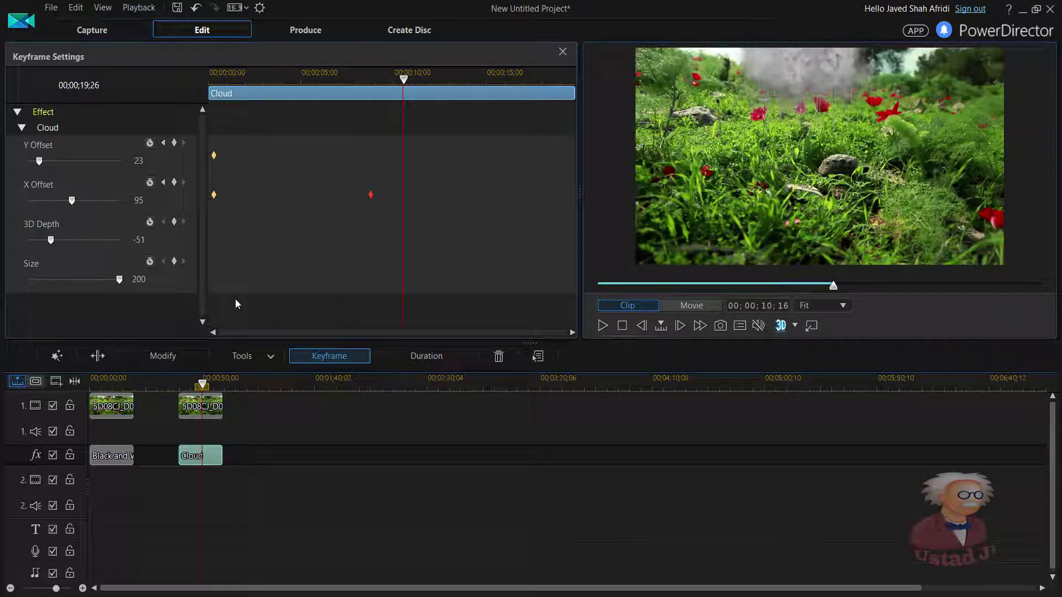
left_click_drag(73, 202, 80, 202)
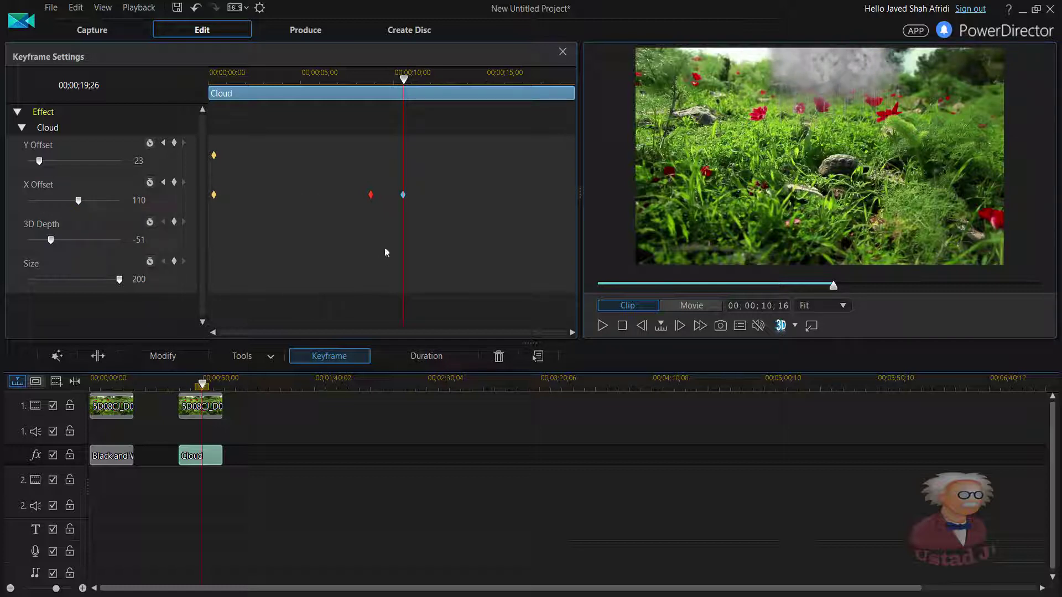
Play the clip to 00;00;11;15 and add an X Offset keyframe of 127 for the Cloud effect.
left_click(603, 326)
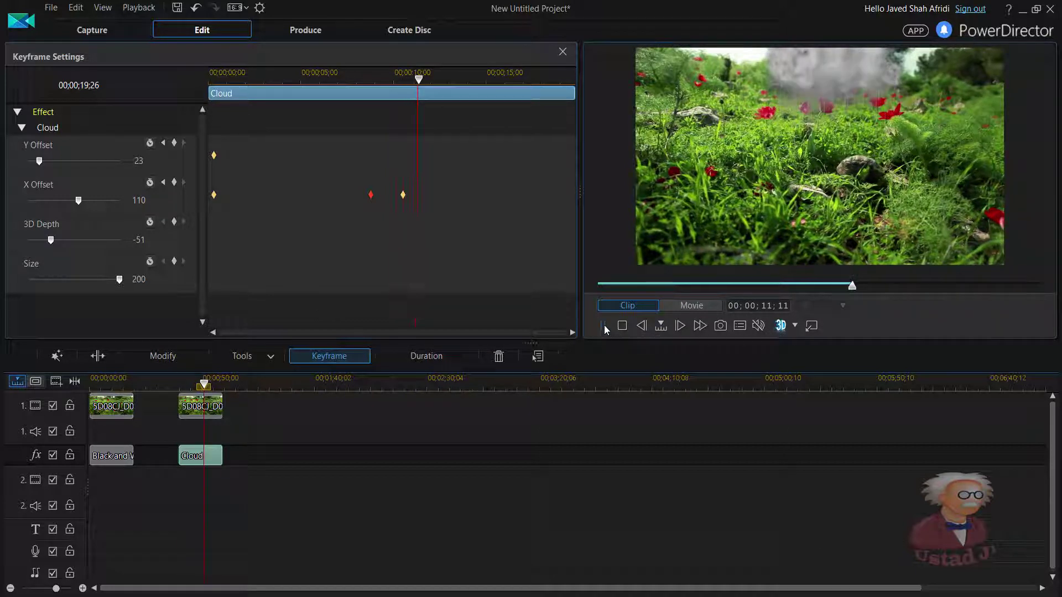
left_click(604, 326)
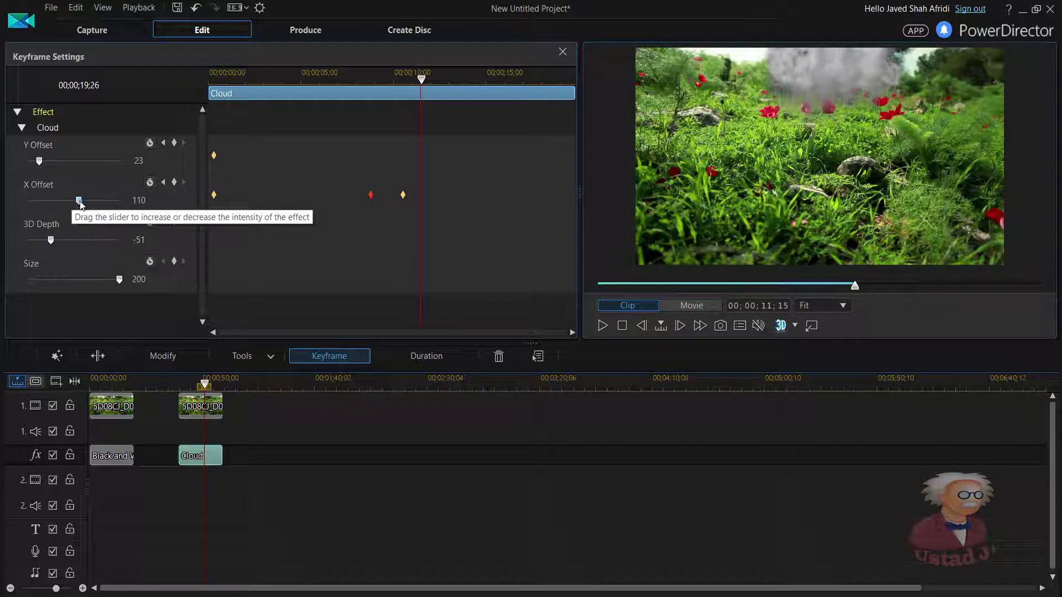
left_click(80, 202)
left_click_drag(83, 202, 89, 202)
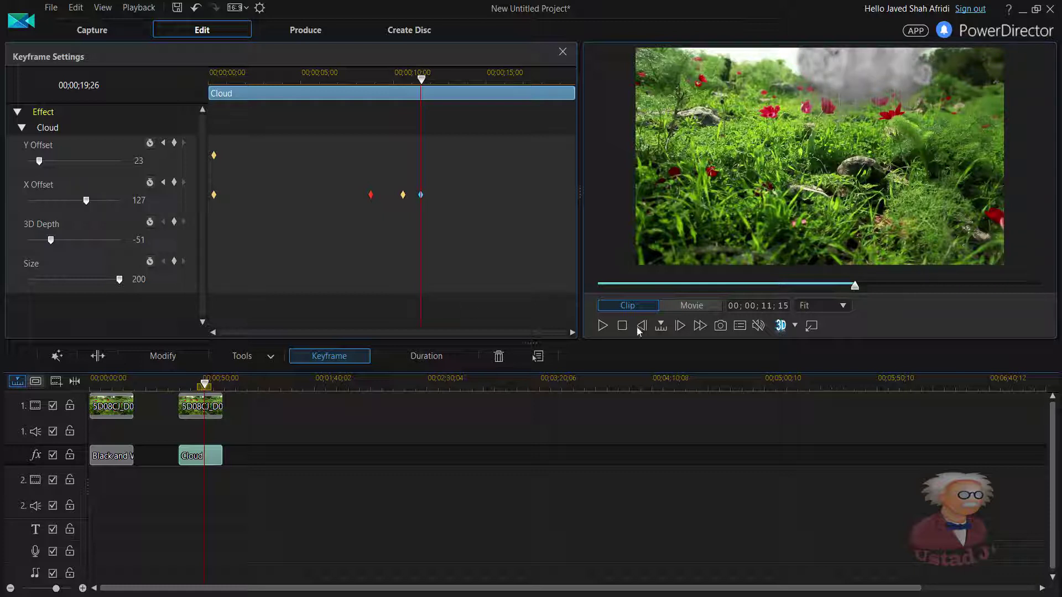
Add Cloud X Offset keyframes of 141 at 00;00;13;19 and 149 at 00;00;14;23 along the turtle's path.
left_click(603, 327)
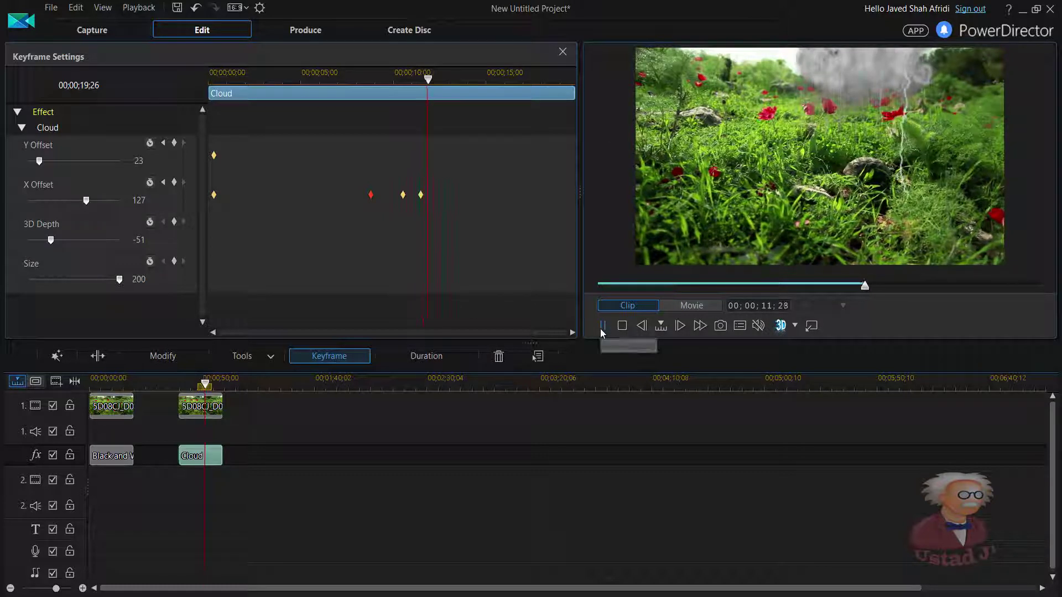
left_click(602, 328)
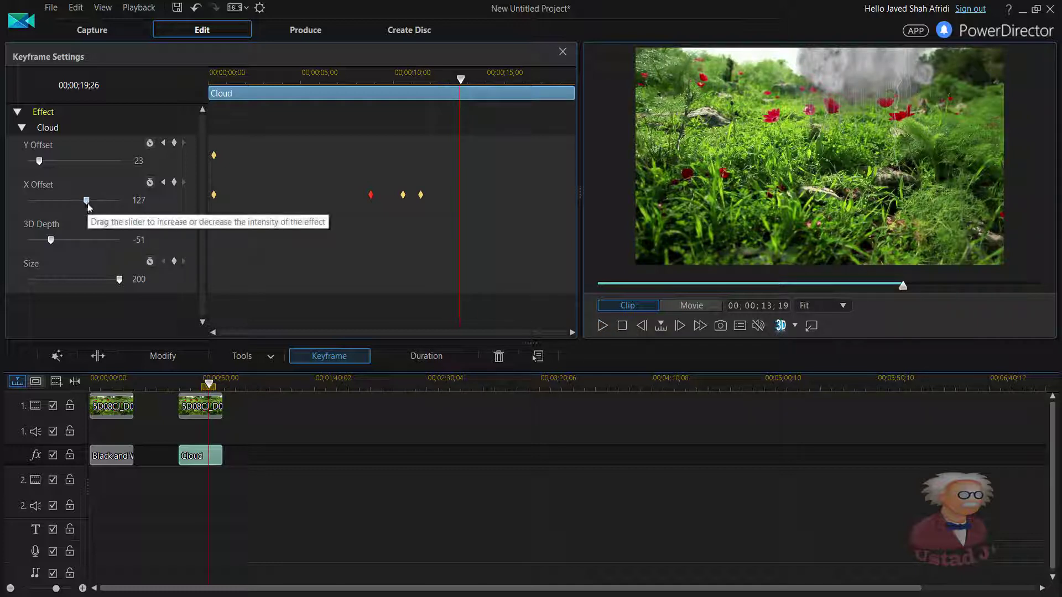
left_click_drag(87, 204, 94, 206)
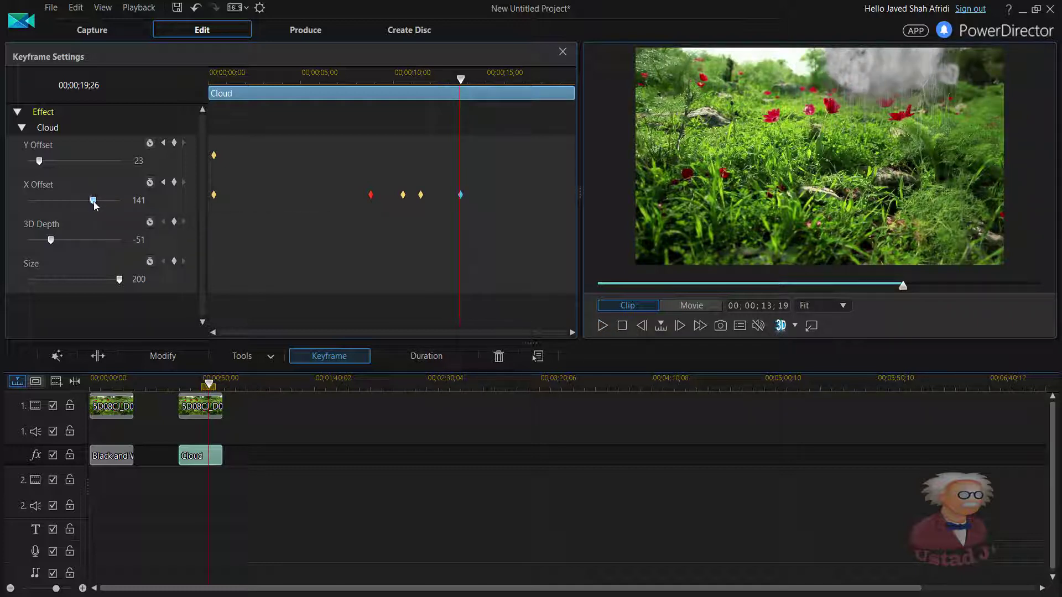
left_click(602, 325)
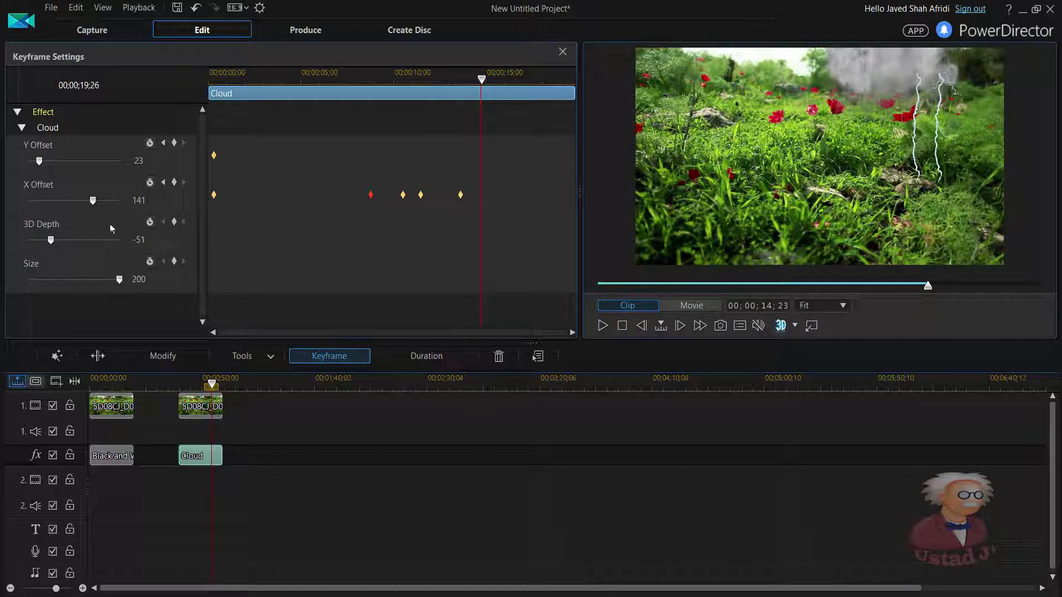
left_click_drag(92, 201, 96, 203)
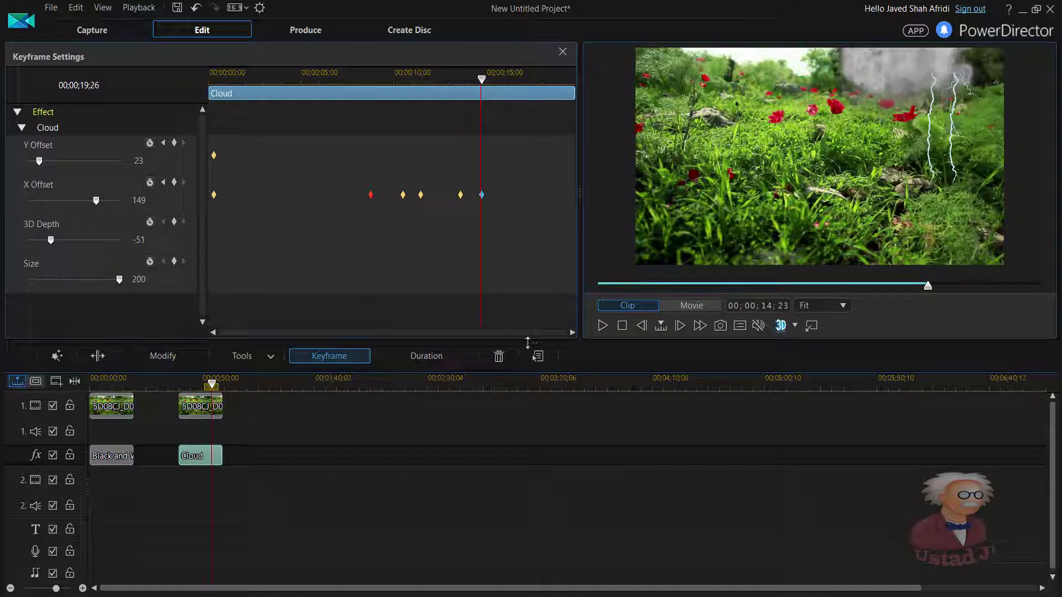
Play the keyframed Cloud effect to its end and close the keyframe settings.
left_click(602, 325)
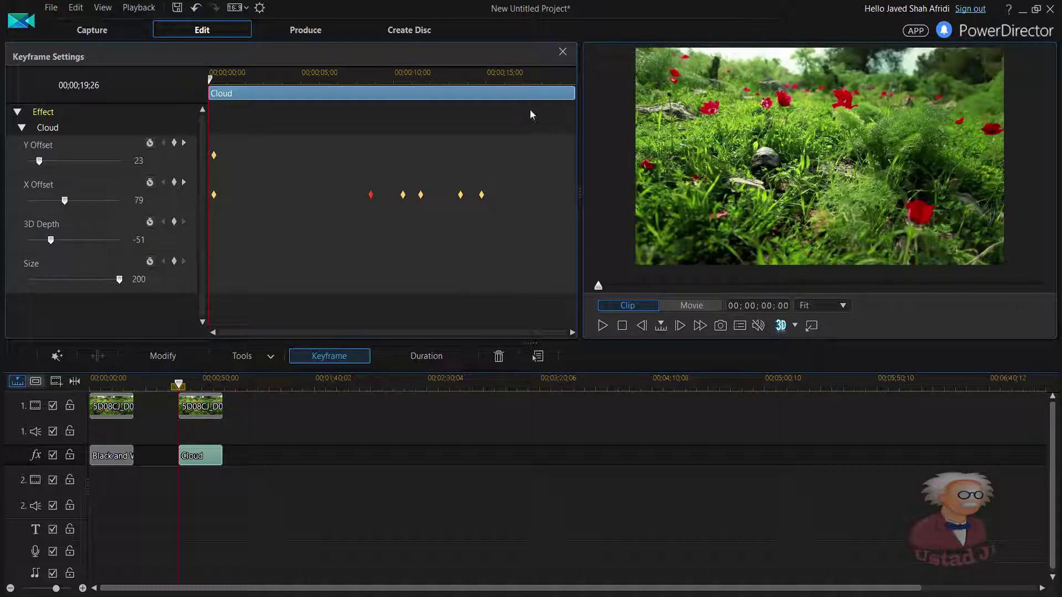
left_click(563, 52)
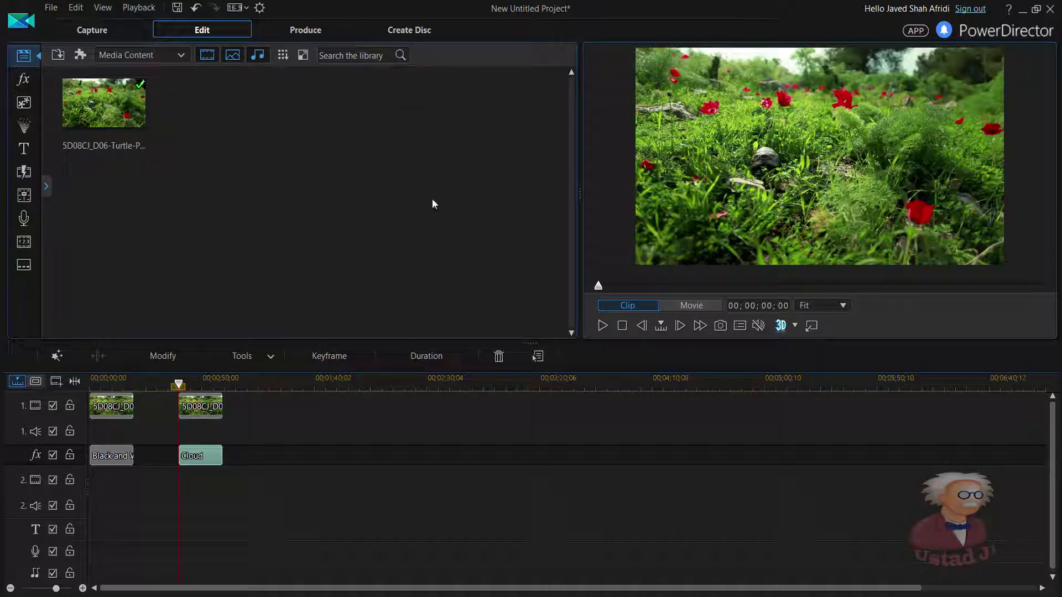